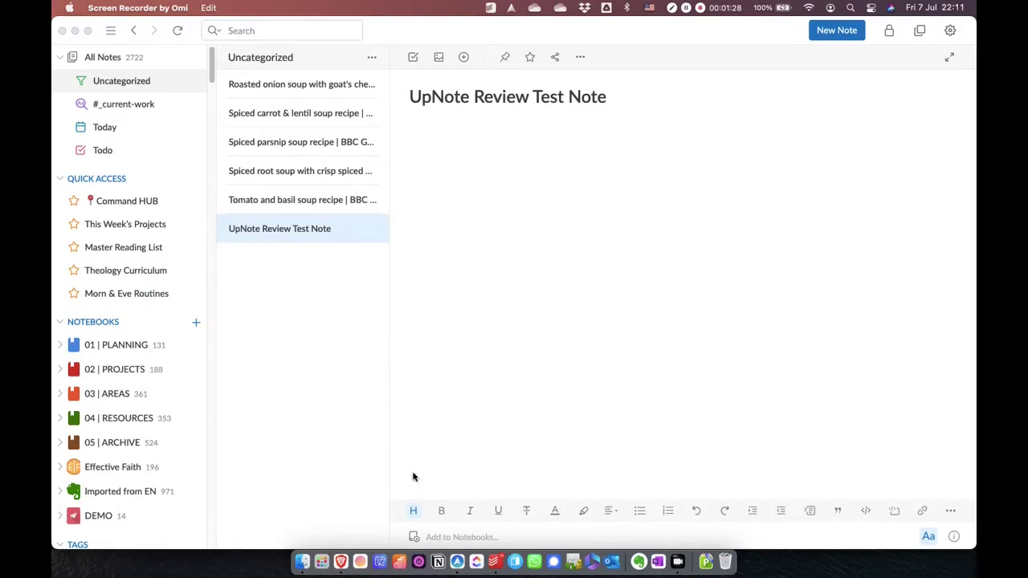
From the sleep article in Brave, create a quick UpNote note titled "Type a new note" and open it from Uncategorized in UpNote
click(341, 558)
scroll(467, 437, down, 5)
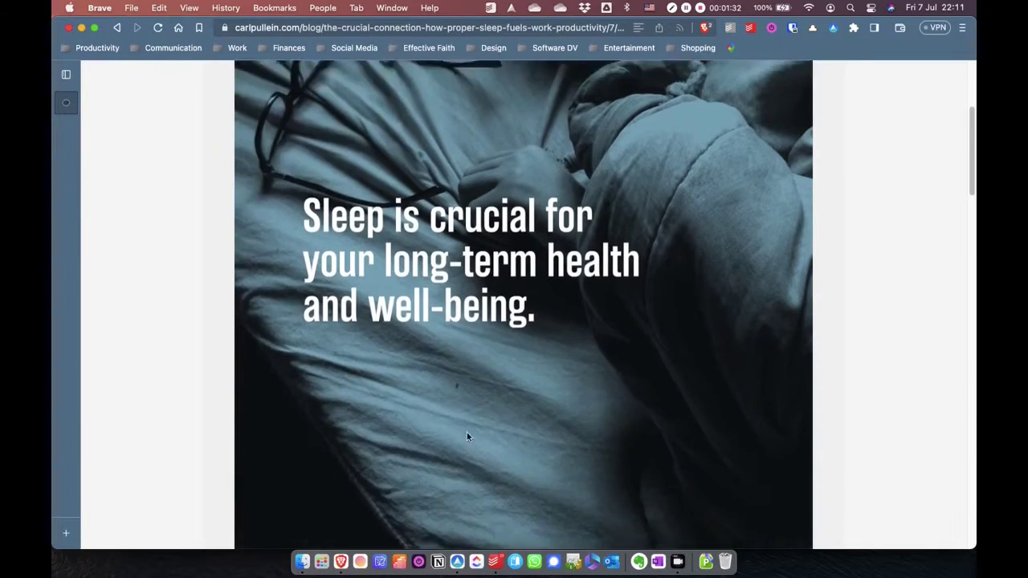
scroll(466, 436, up, 3)
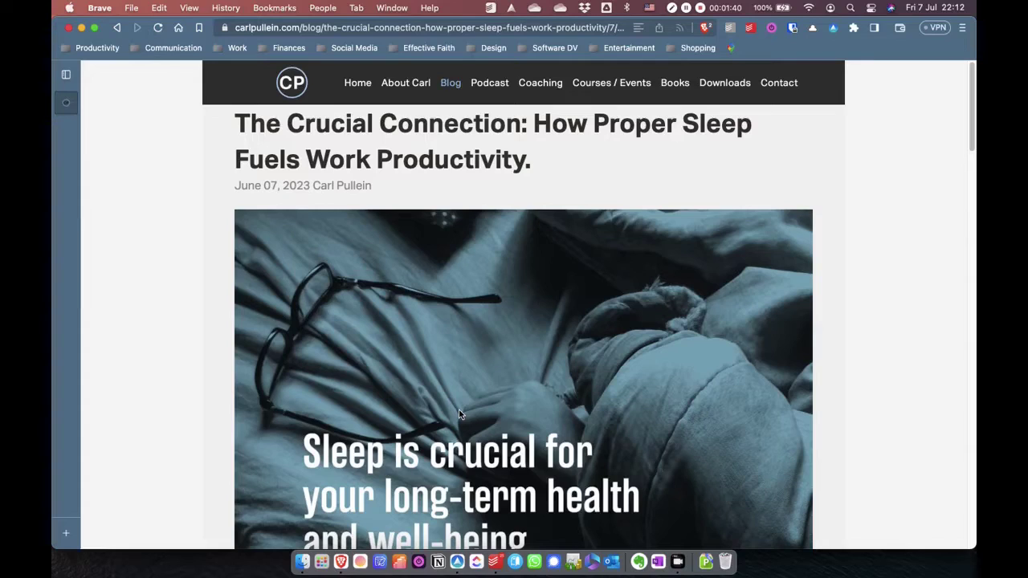
key(super+alt+n)
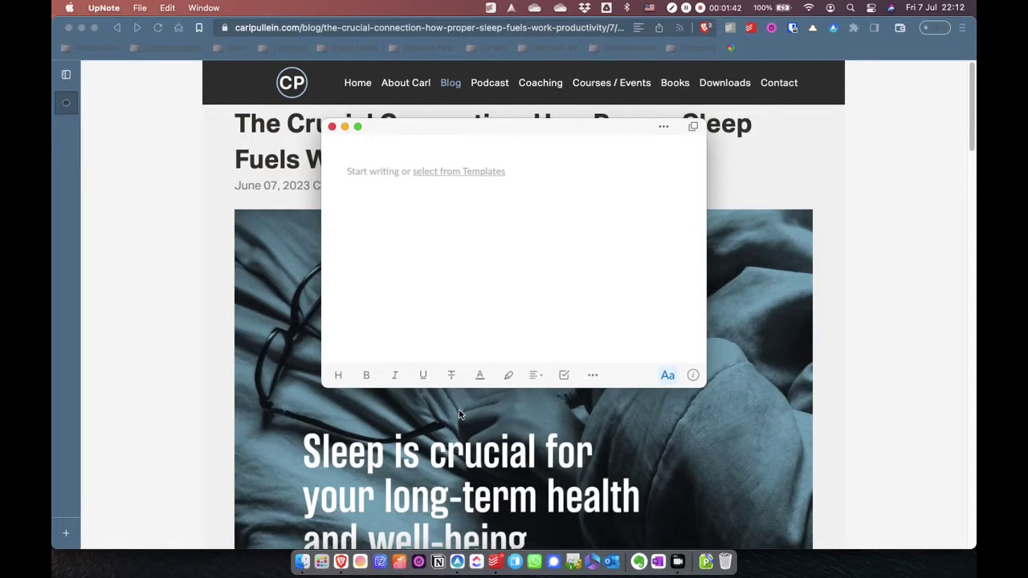
text(Type a)
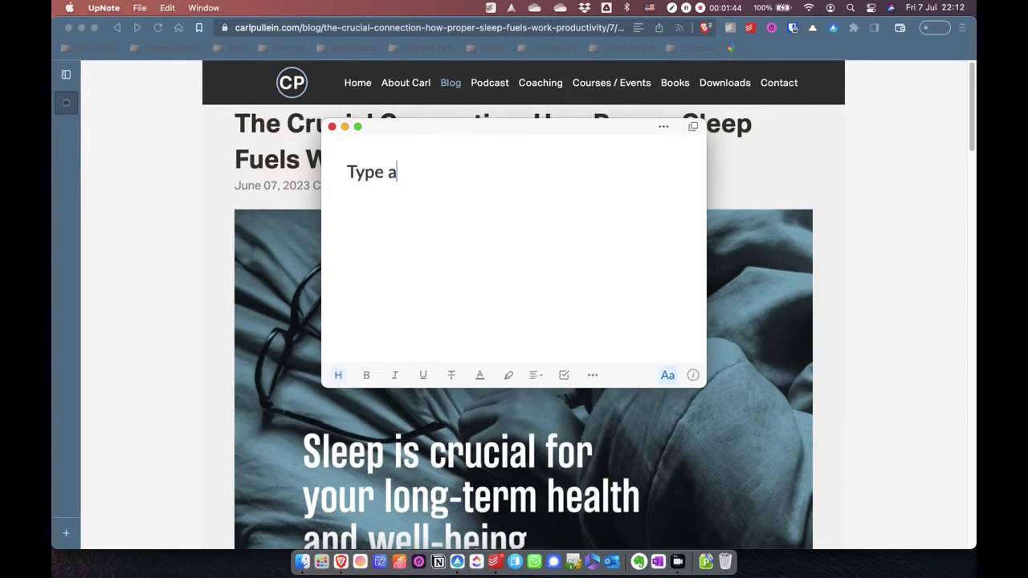
text( new note)
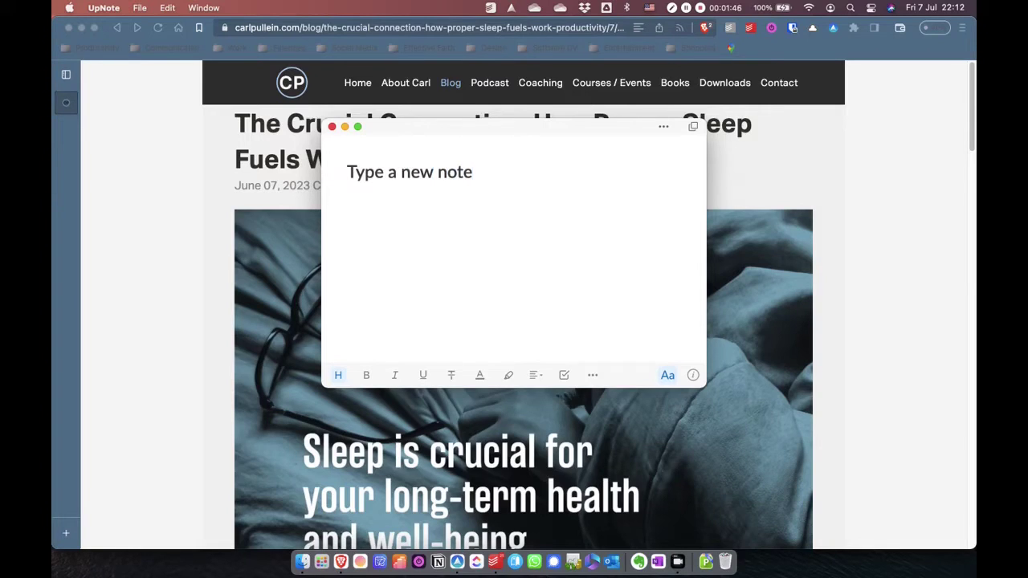
click(332, 126)
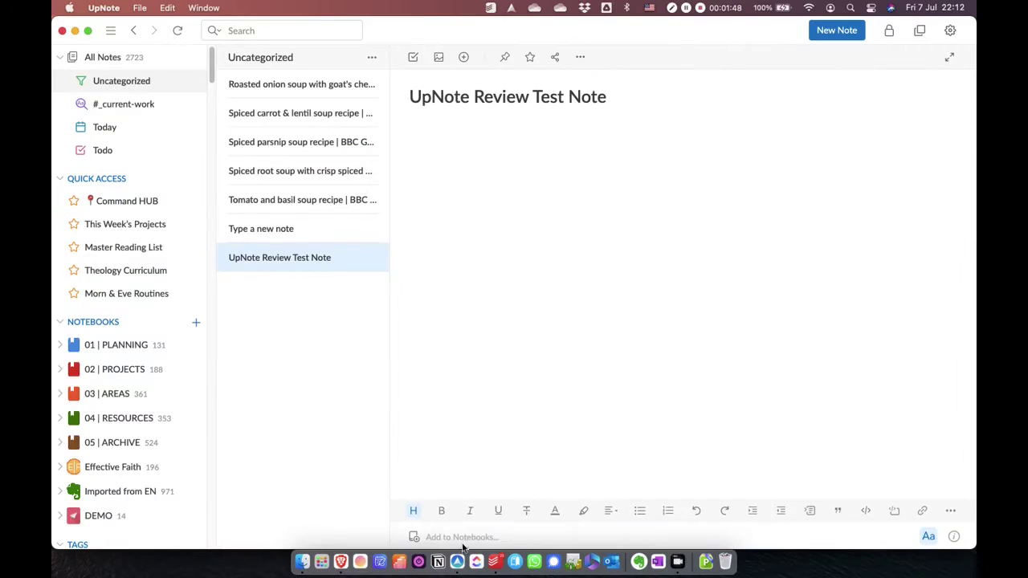
click(305, 231)
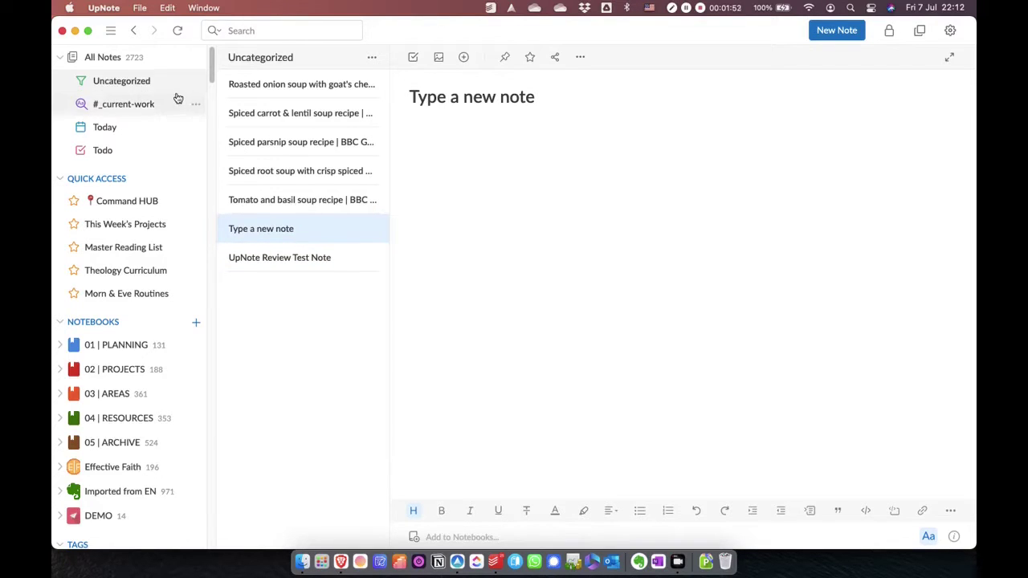
click(128, 81)
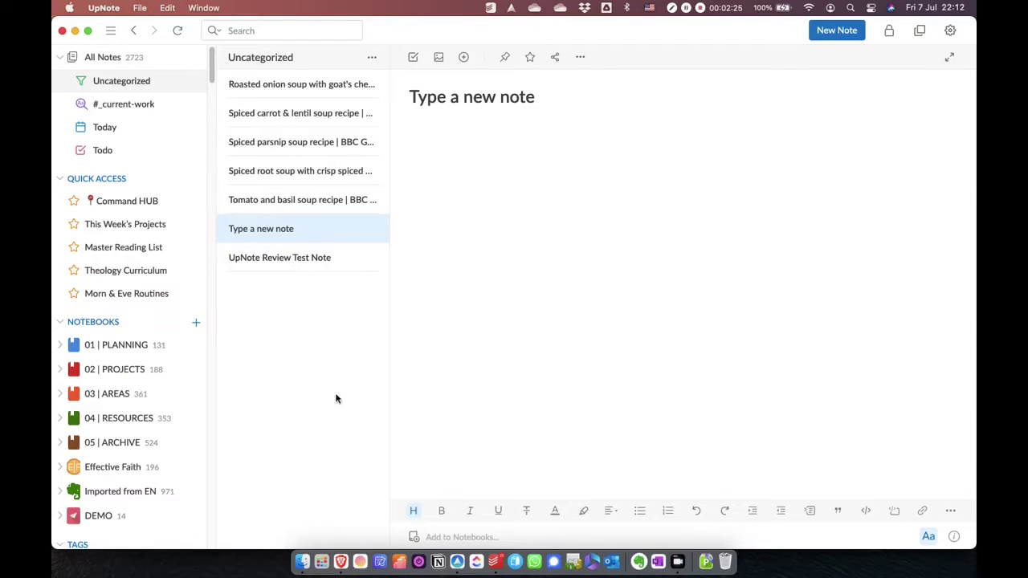
Switch to Brave, clip the sleep productivity article into UpNote with the web clipper, and review the clipped note through its Conclusion
click(341, 562)
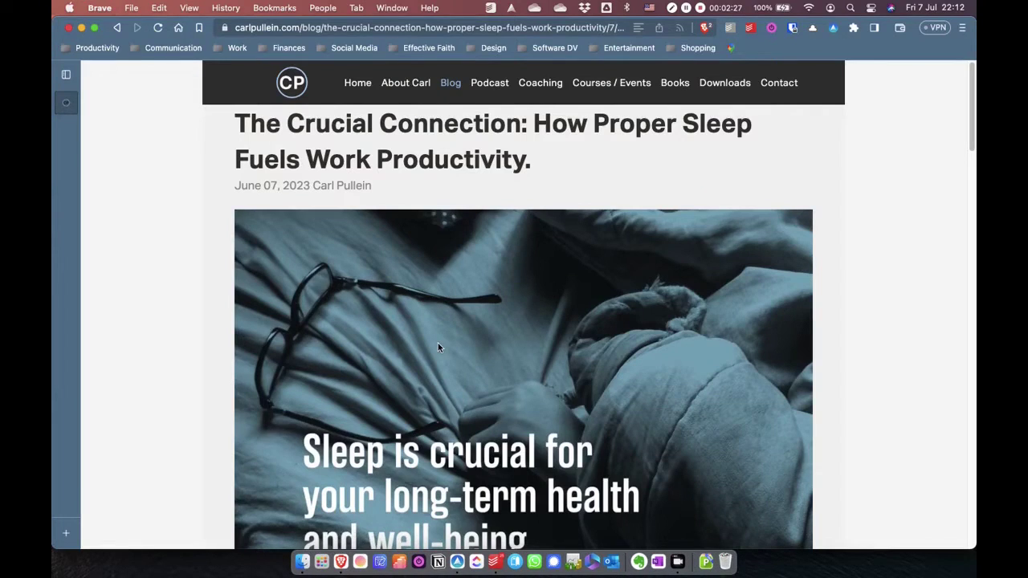
scroll(595, 334, down, 3)
scroll(595, 334, up, 3)
click(836, 29)
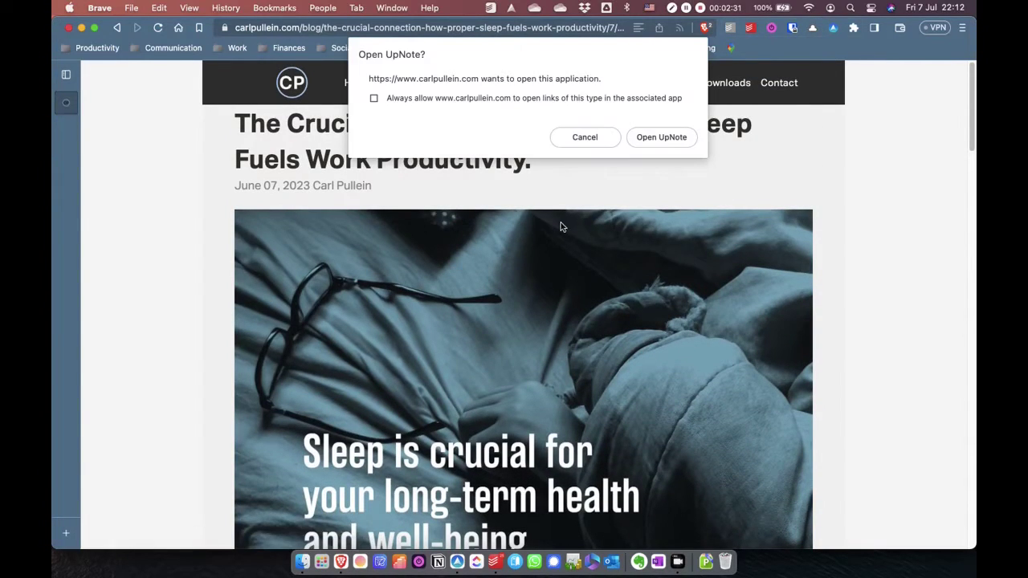
click(661, 138)
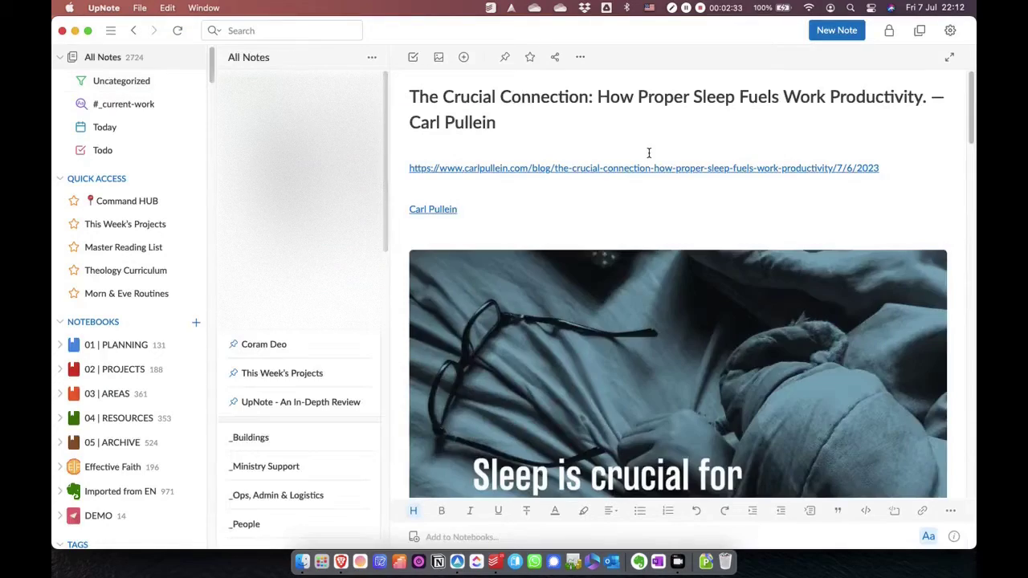
scroll(558, 232, down, 20)
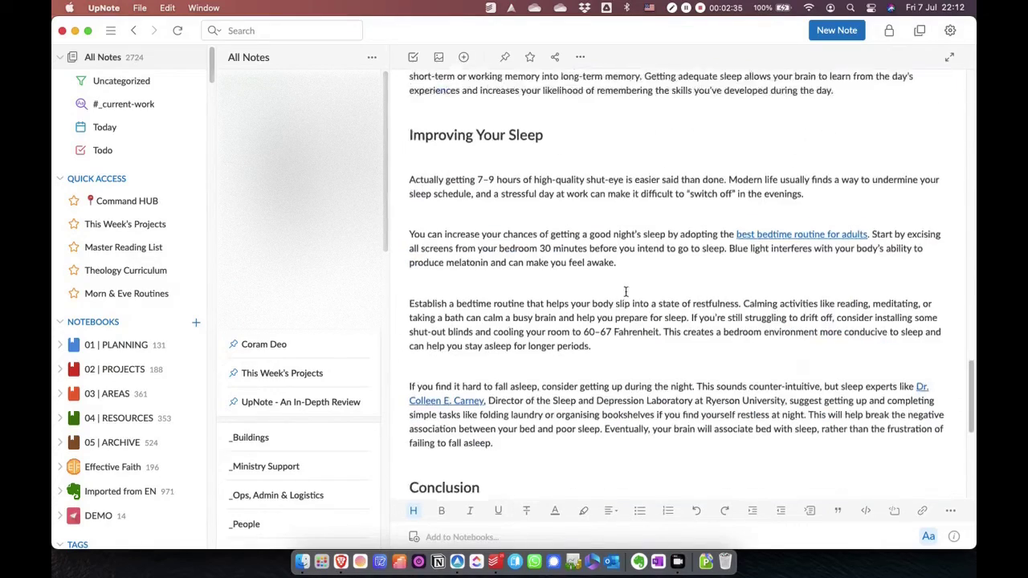
scroll(625, 293, down, 5)
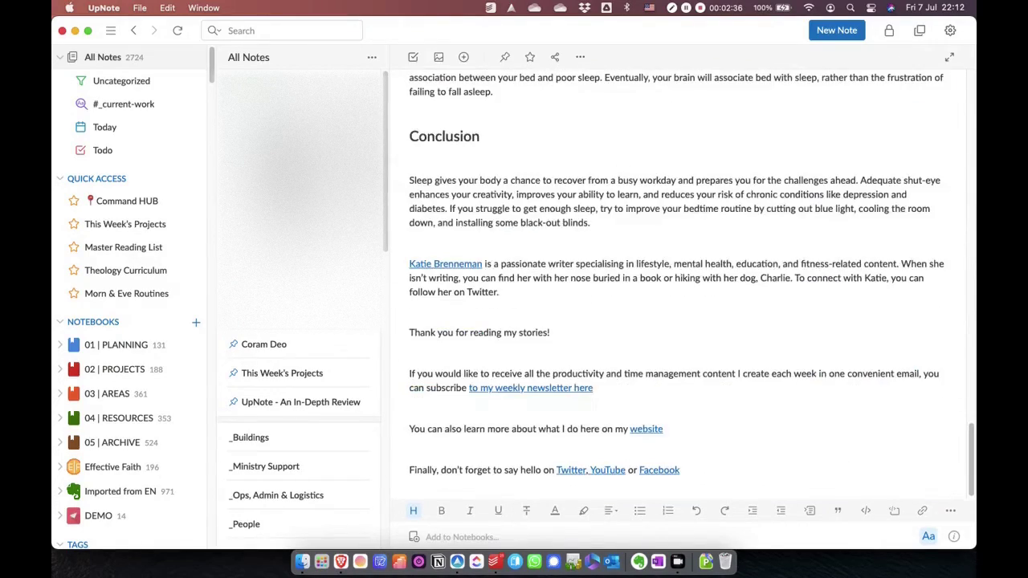
In the clipped "The Crucial Connection" note under Uncategorized, make "Despite the importance of sleep," bold, italic and underlined
click(121, 80)
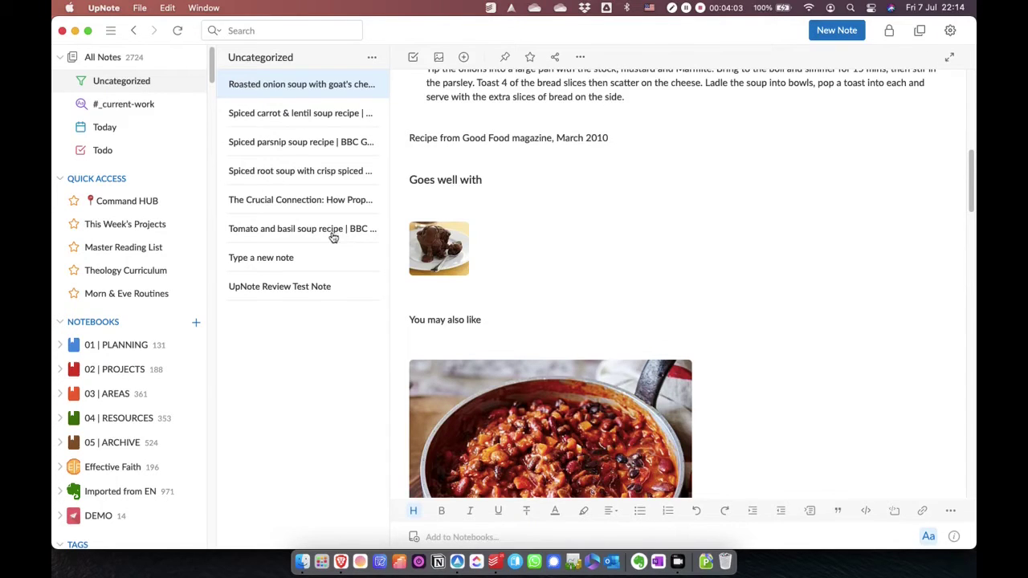
click(302, 287)
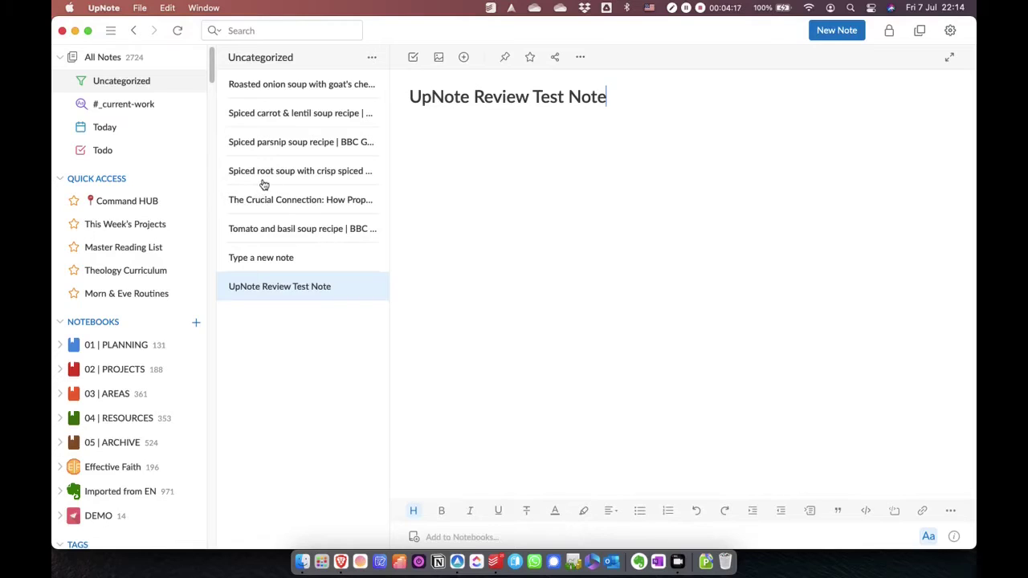
click(282, 206)
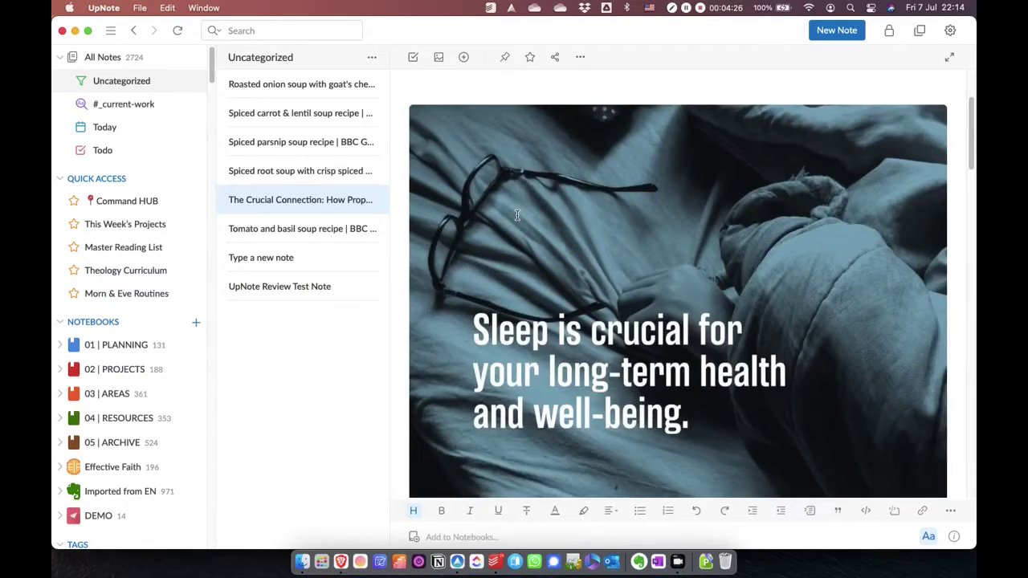
scroll(527, 222, down, 10)
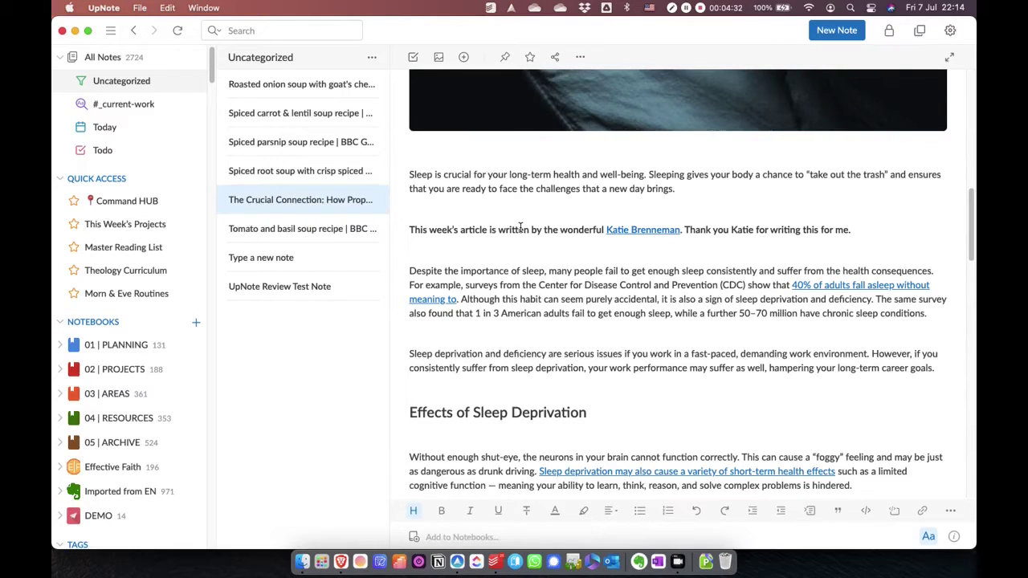
drag(410, 270, 547, 271)
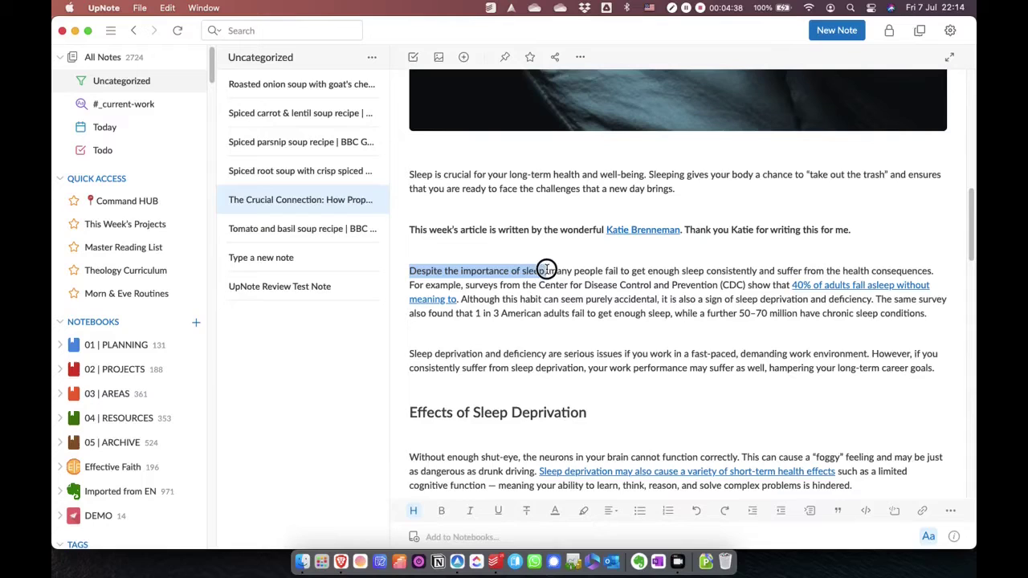
click(443, 512)
click(470, 511)
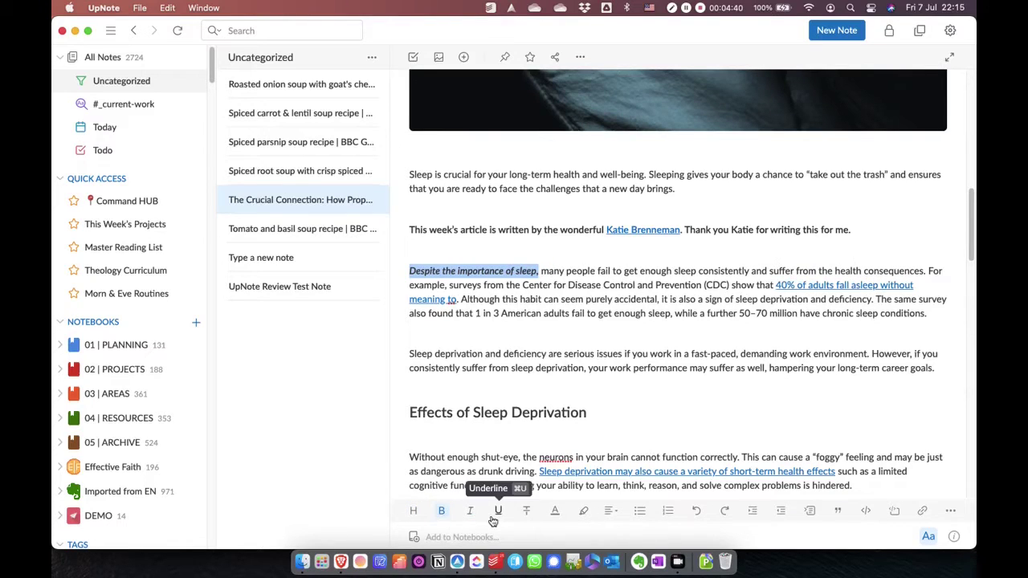
click(498, 512)
Give the phrase "Despite the importance of sleep," a yellow text color and a pink highlight
click(554, 511)
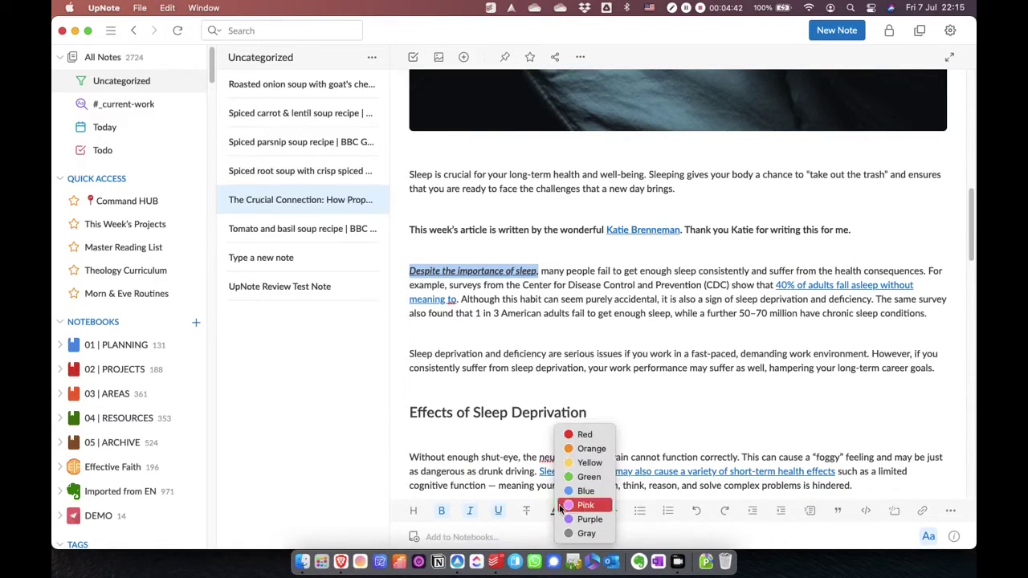
click(587, 463)
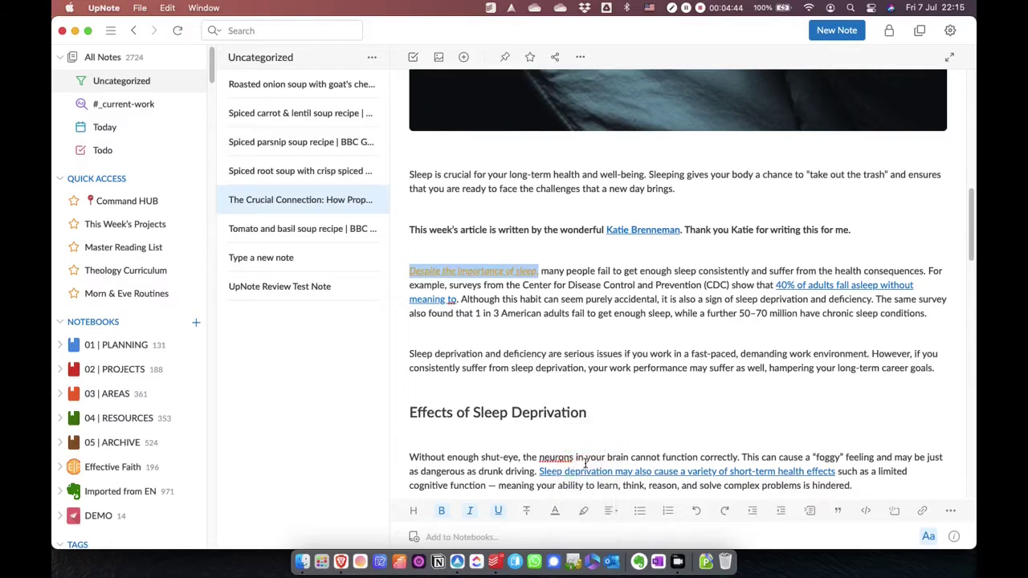
click(584, 514)
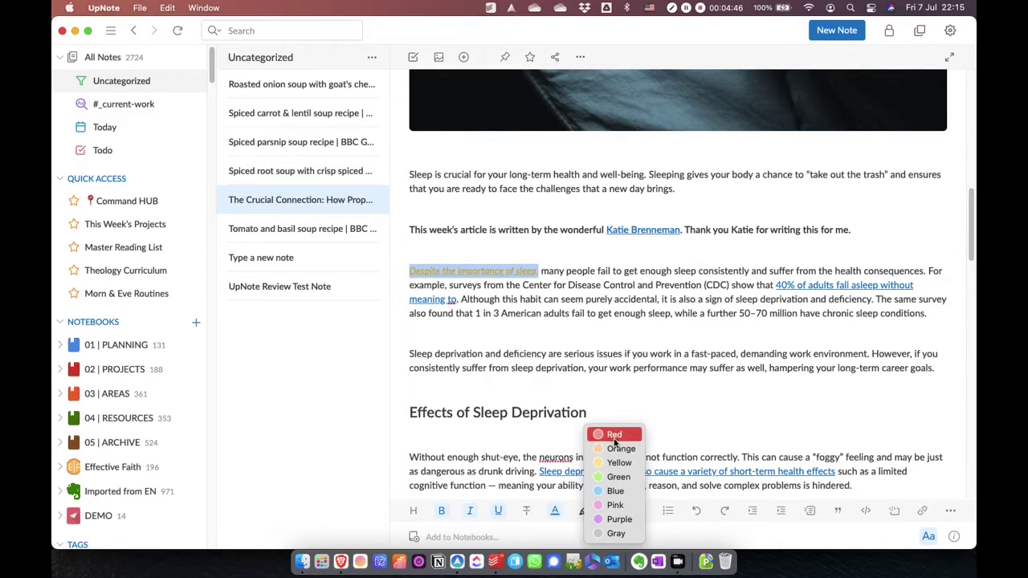
click(615, 506)
click(534, 368)
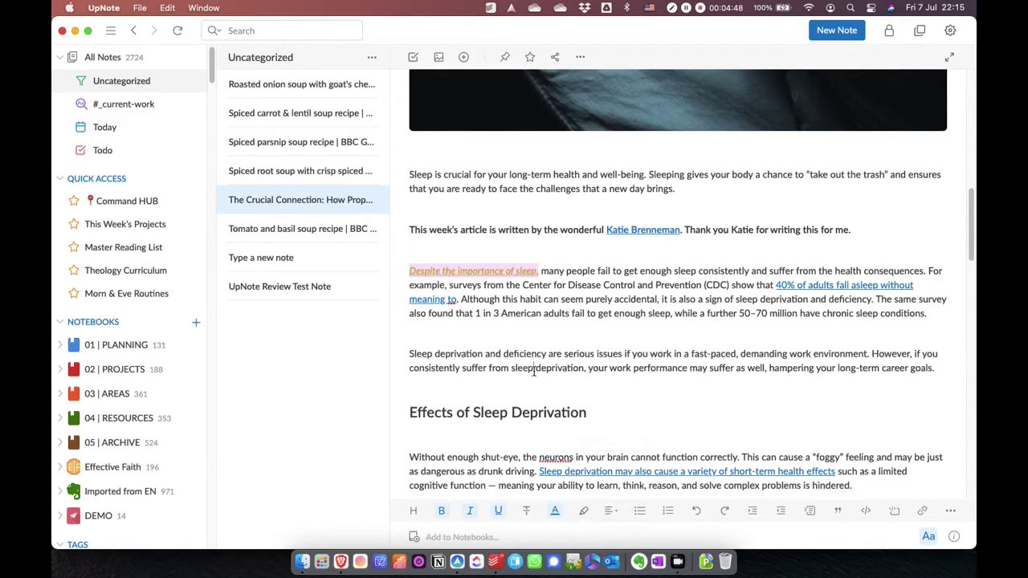
Convert the "Effects of Sleep Deprivation" heading and its first paragraph into a collapsible section and collapse it
scroll(494, 374, down, 2)
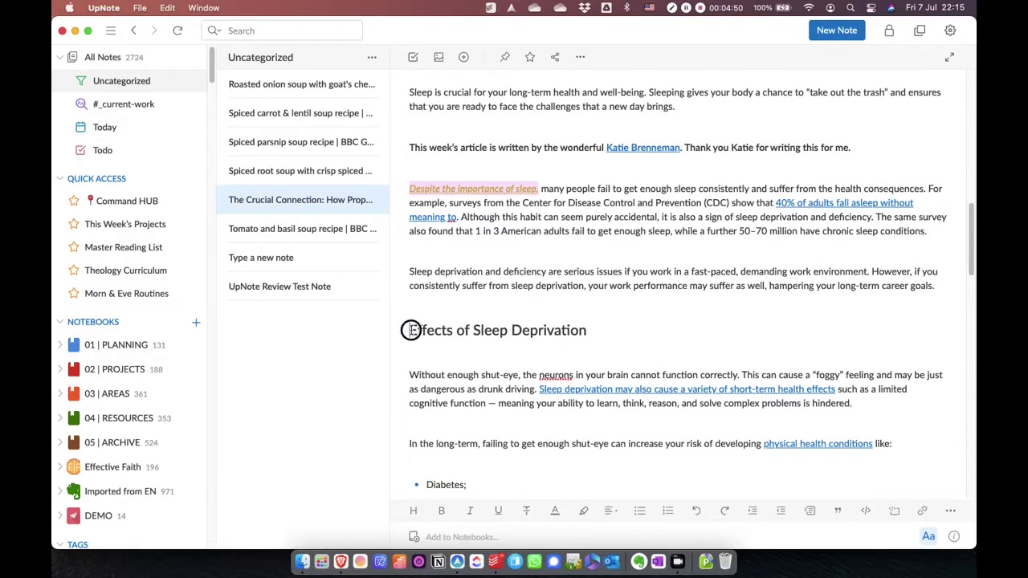
drag(410, 333, 867, 406)
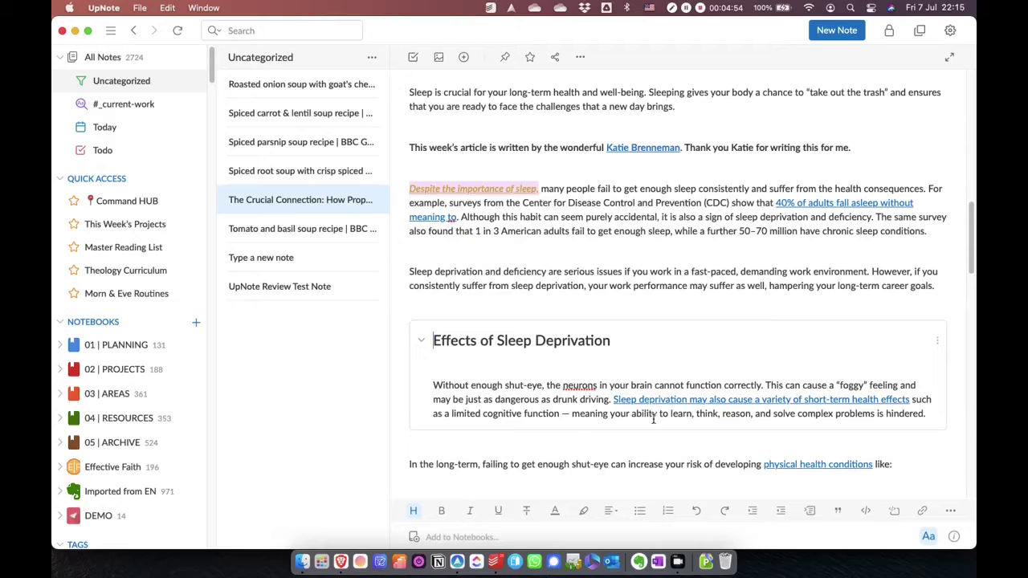
click(419, 341)
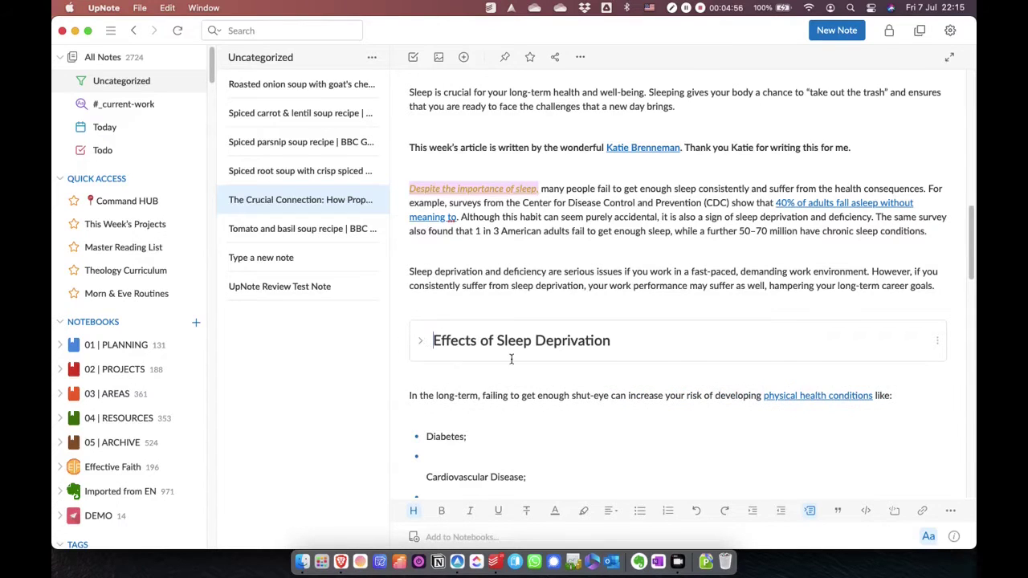
Turn the "In the long-term, failing to get enough shut-eye" line into a quote block with a green background color
scroll(604, 406, down, 5)
scroll(544, 313, up, 1)
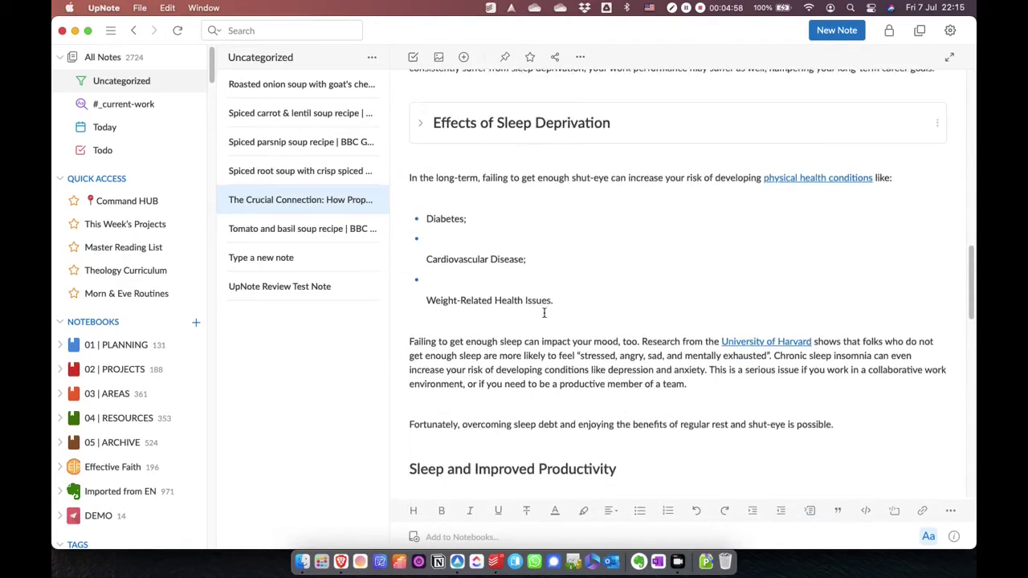
scroll(544, 313, up, 1)
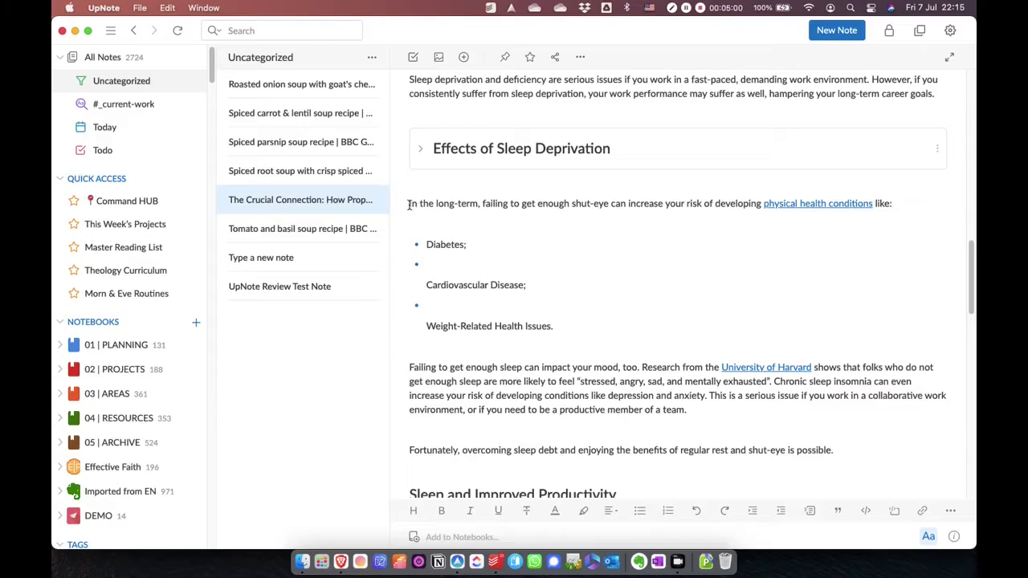
drag(409, 204, 900, 207)
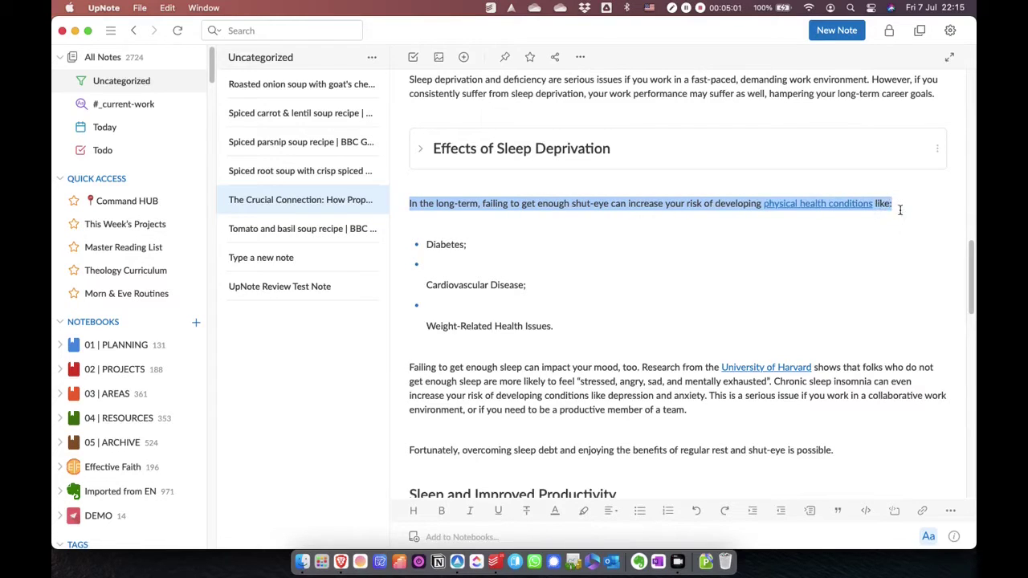
click(835, 512)
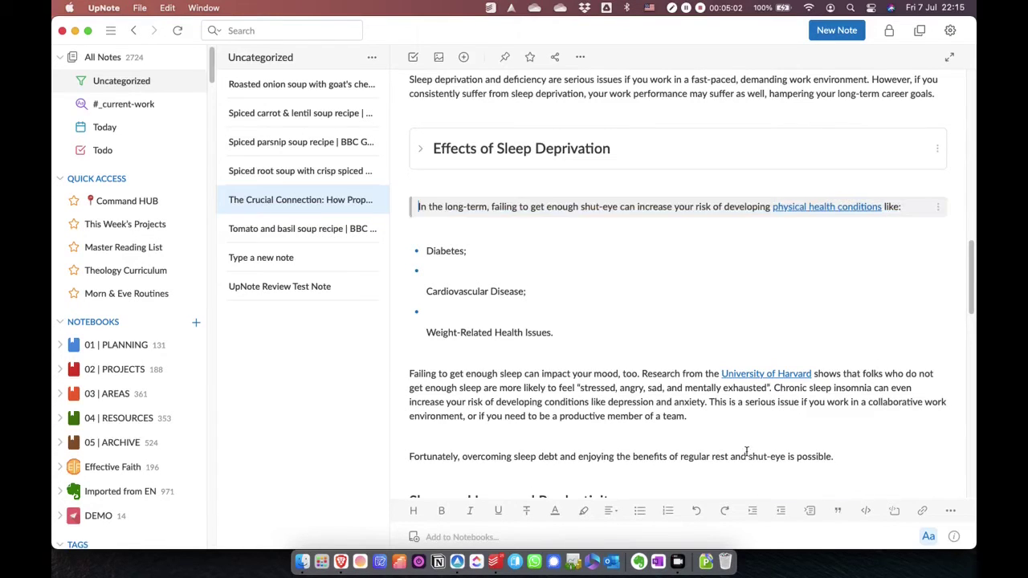
click(942, 212)
mouse_move(884, 265)
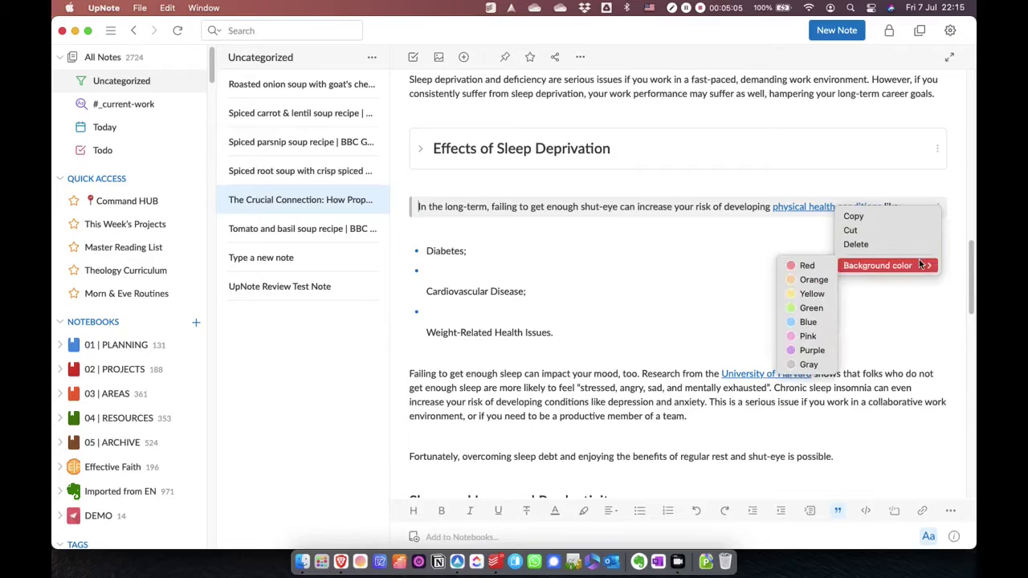
click(807, 308)
Remove the blank line before "Weight-Related Health Issues." so the text sits beside its bullet
scroll(662, 323, down, 1)
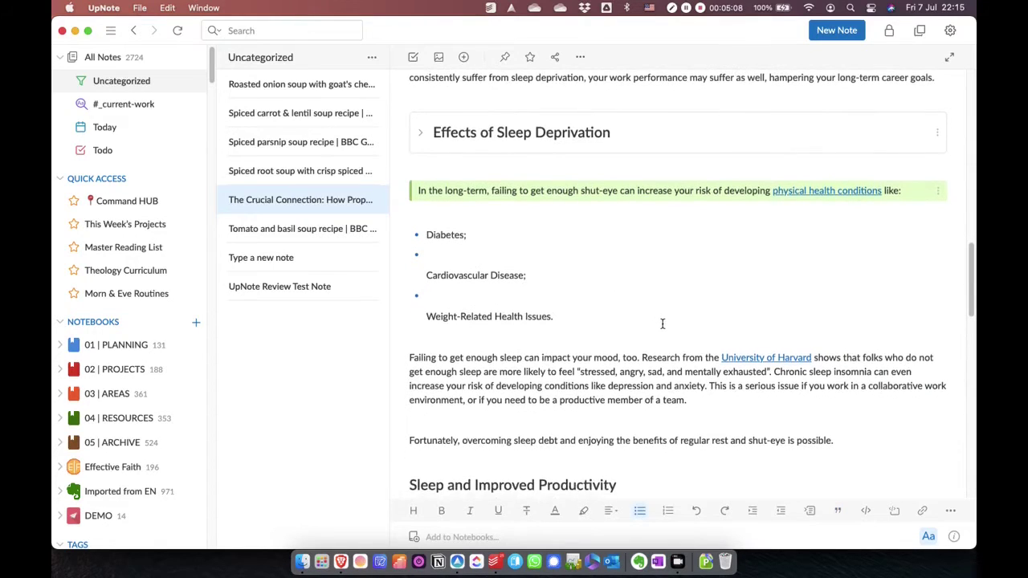
scroll(660, 322, down, 1)
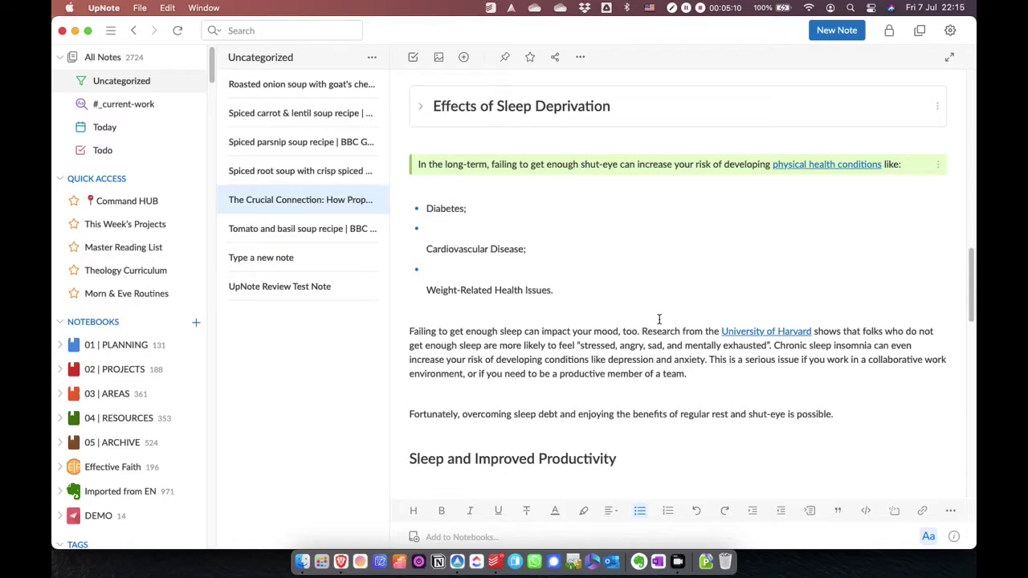
scroll(659, 322, down, 2)
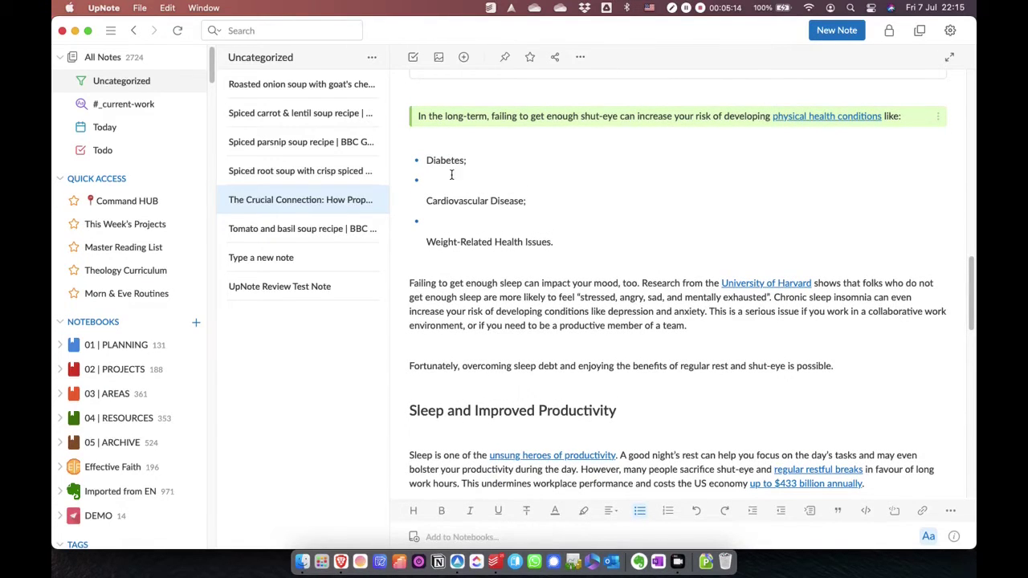
click(429, 243)
key(BackSpace)
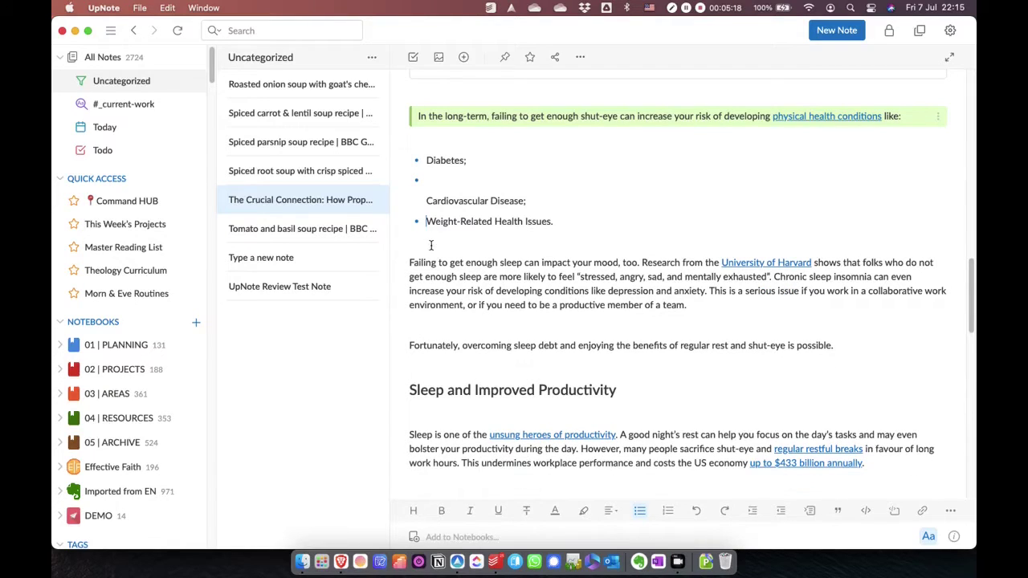
Remove the blank line before "Cardiovascular Disease;" and convert the three health condition bullets into a checklist
click(450, 181)
key(Delete)
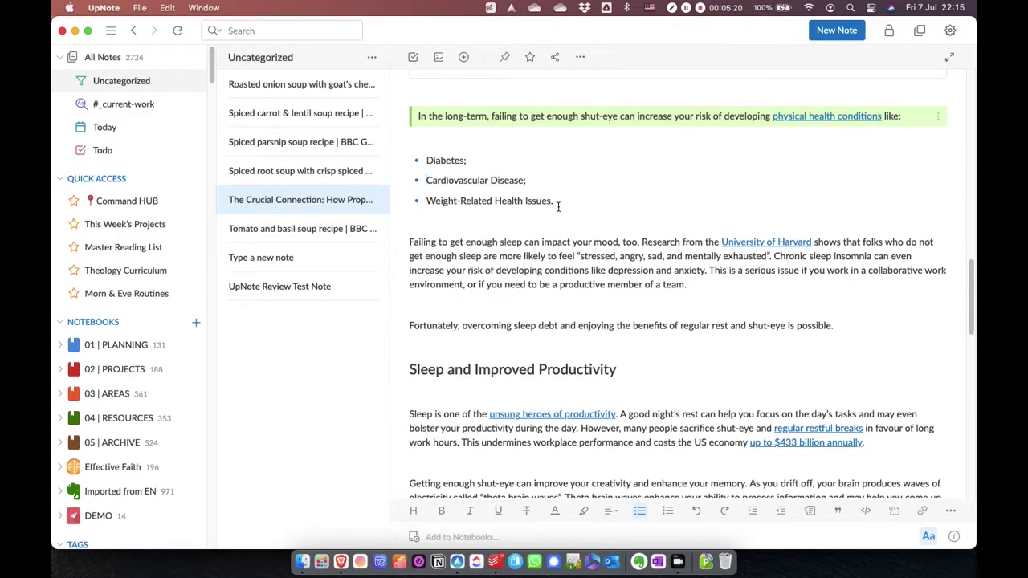
drag(553, 202, 427, 161)
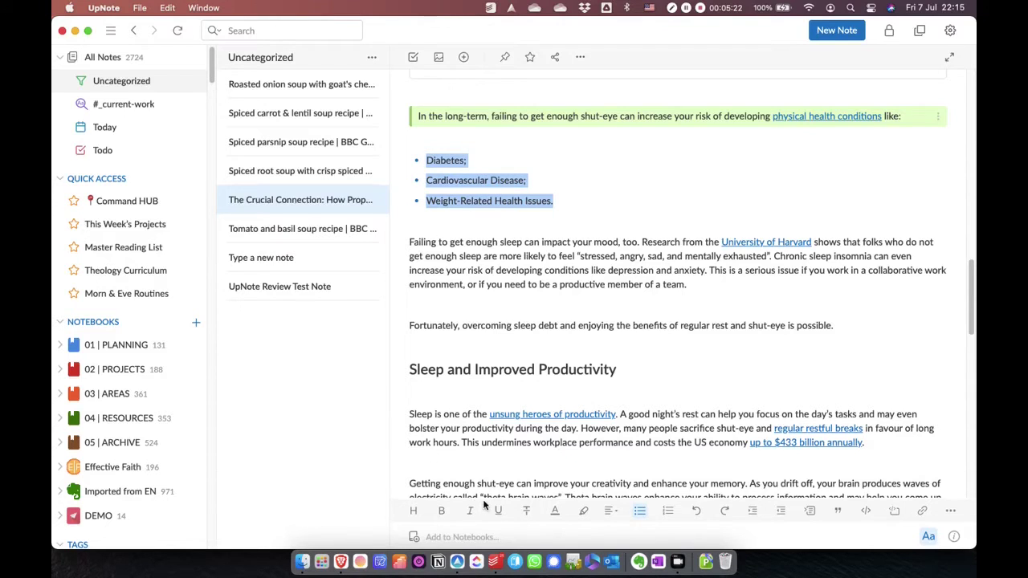
click(413, 59)
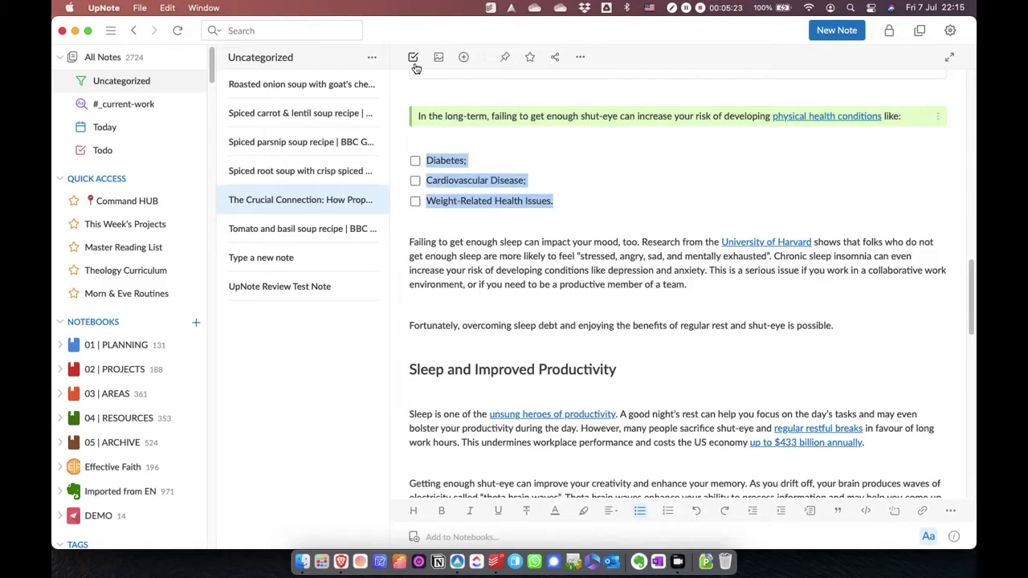
Add a heading reading "Title" on a new line below the "Weight-Related Health Issues." checklist item
click(569, 214)
key(Return)
key(Return)
click(411, 241)
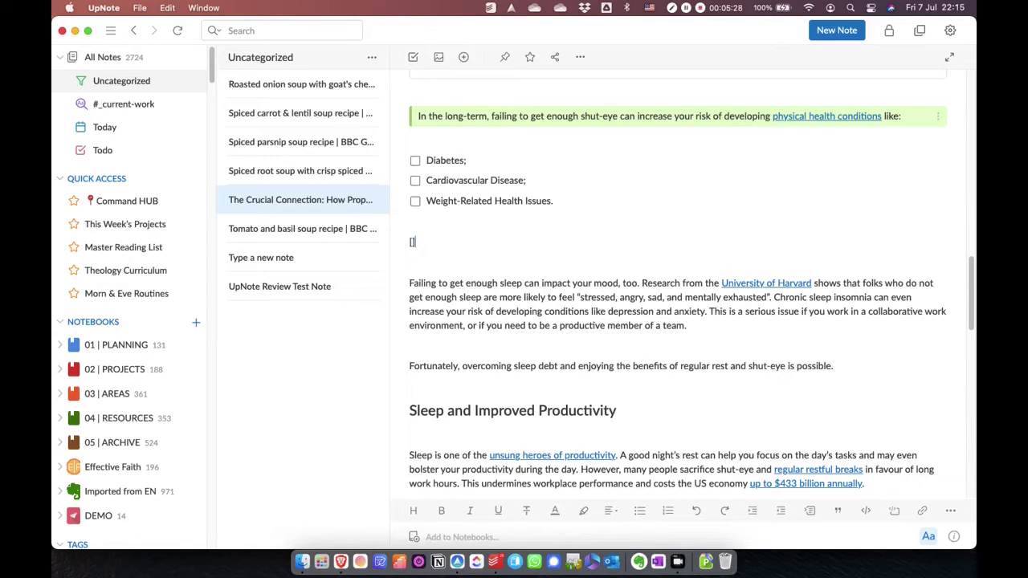
key(super+shift+9)
text(#)
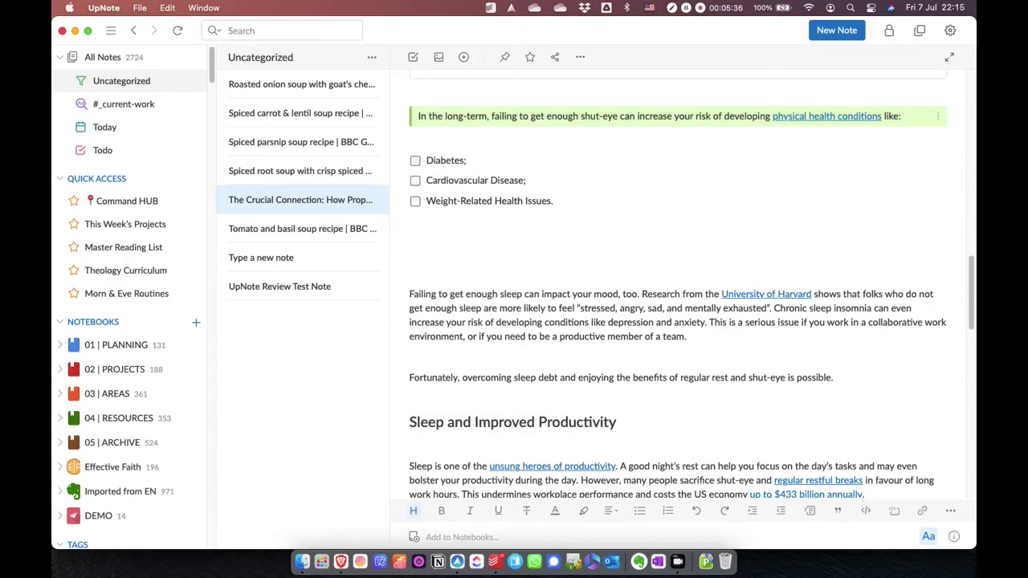
text( Title)
key(Return)
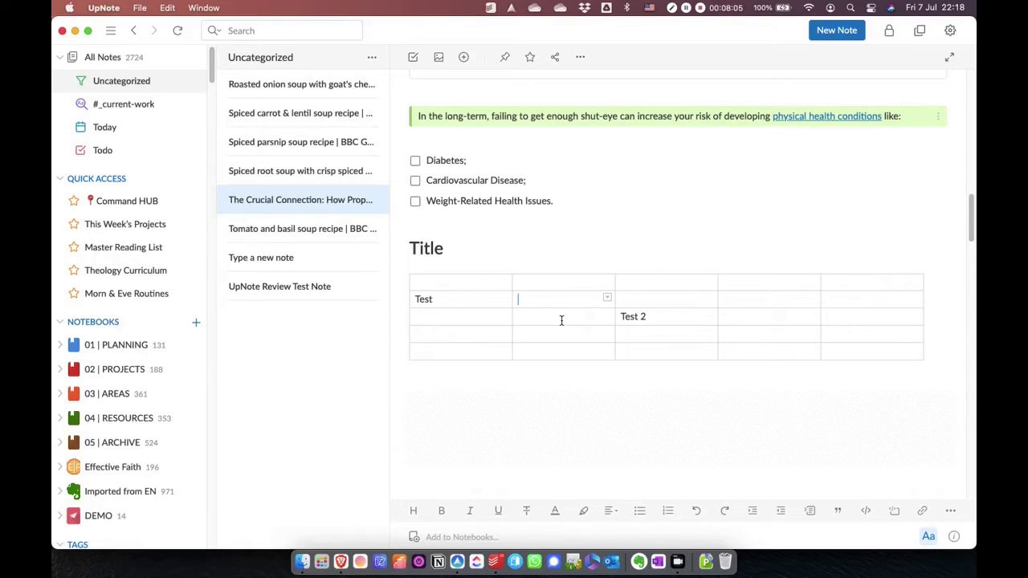
click(835, 351)
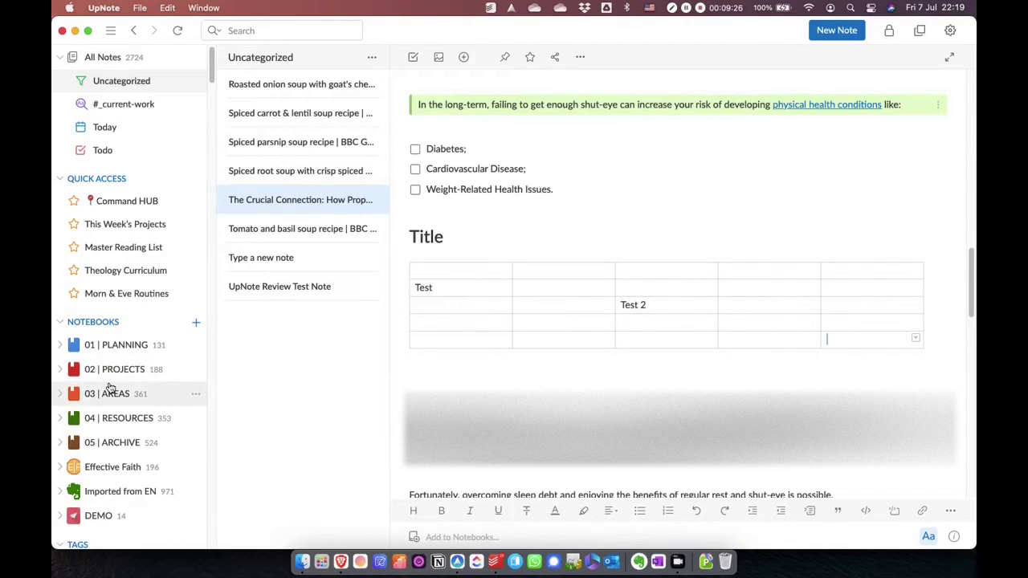
Expand the DEMO notebook to reveal its nested notebooks and collapse the Tags section
click(73, 509)
scroll(73, 516, down, 10)
scroll(104, 354, up, 5)
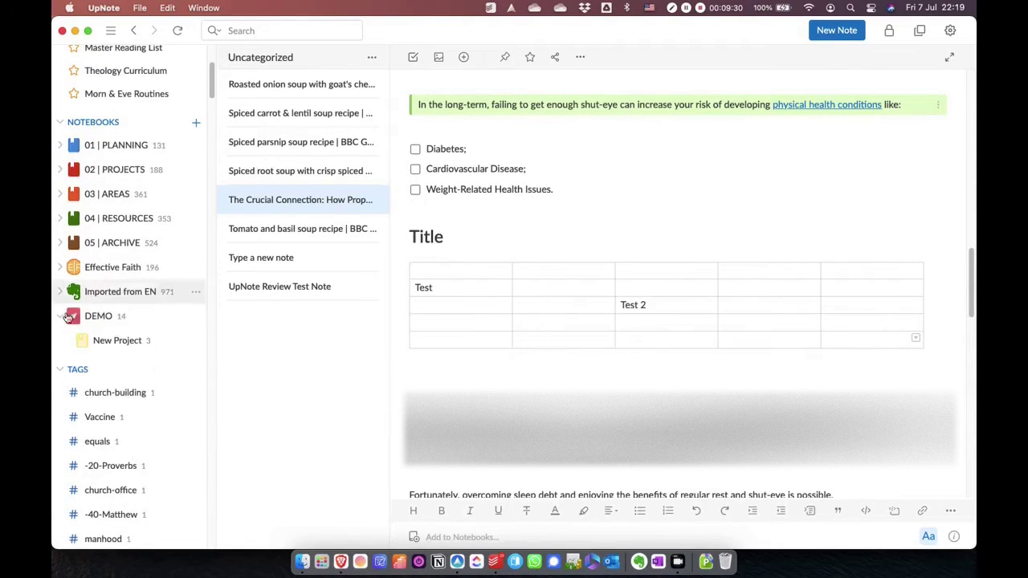
click(60, 374)
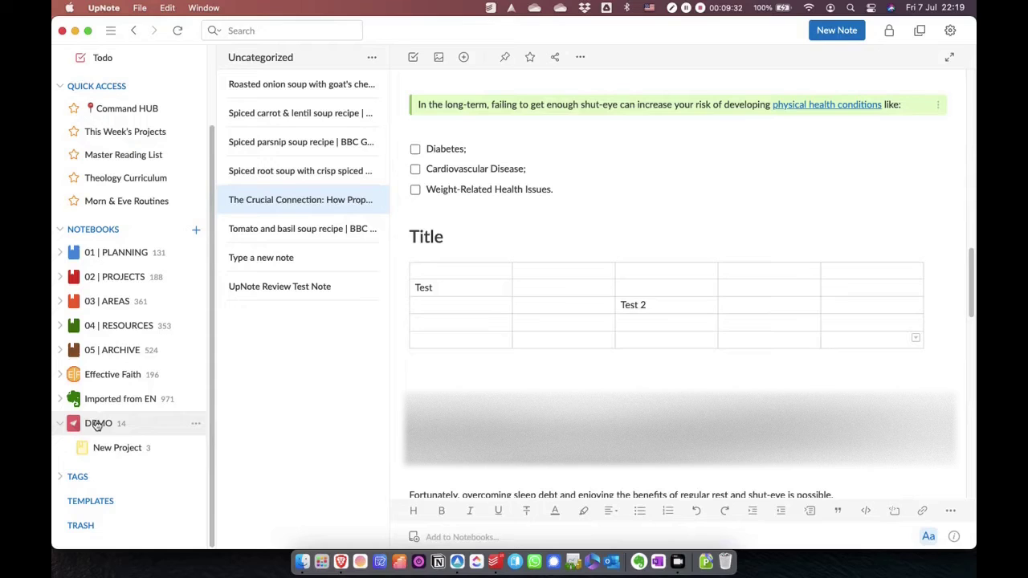
Create a nested notebook named "Nest" inside DEMO's New Project notebook, keeping the default cover
click(196, 448)
click(218, 464)
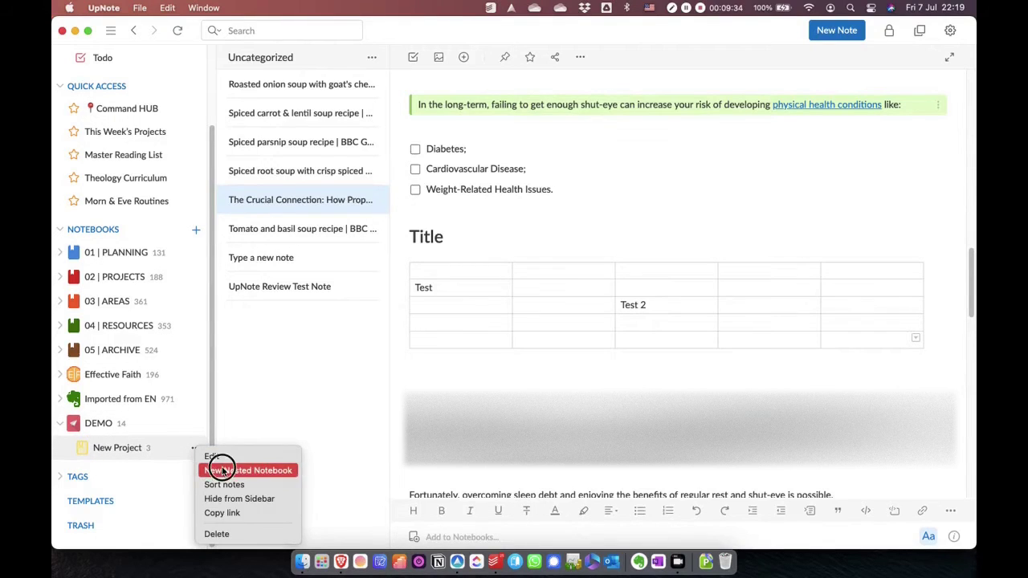
text(Nest)
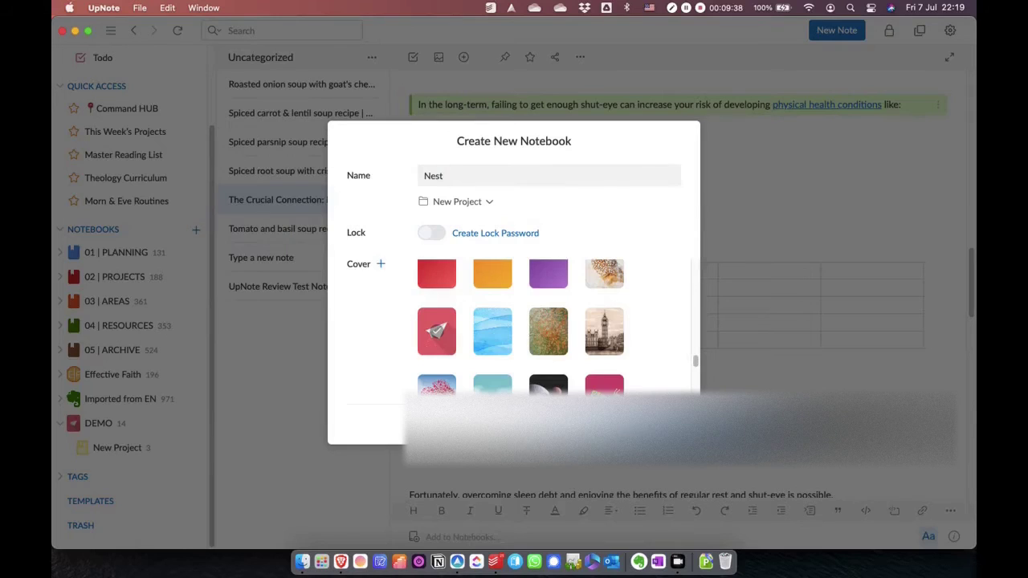
key(Return)
Create another nested notebook named "Nest 2" inside the Nest notebook
click(194, 449)
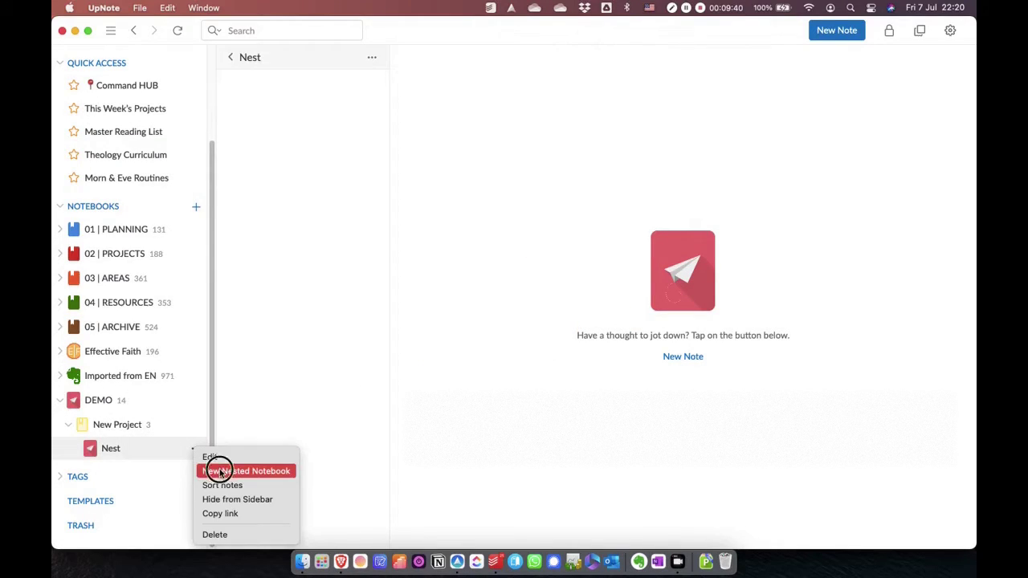
click(205, 471)
text(Nest 2)
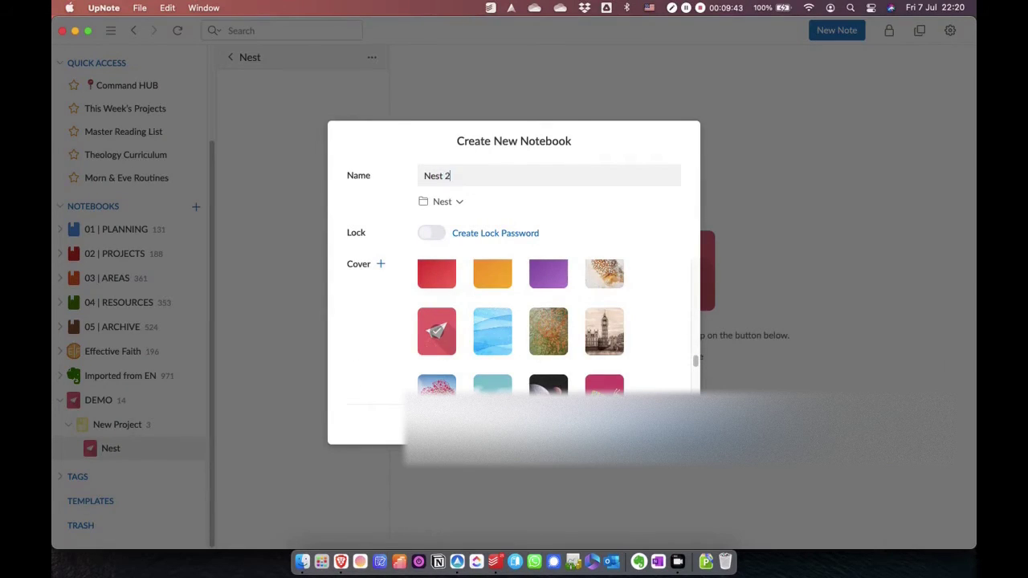
key(Return)
Add the yellow-dot "New Project" note to both the Nest 2 and Nest notebooks, and open each notebook to check it
click(107, 401)
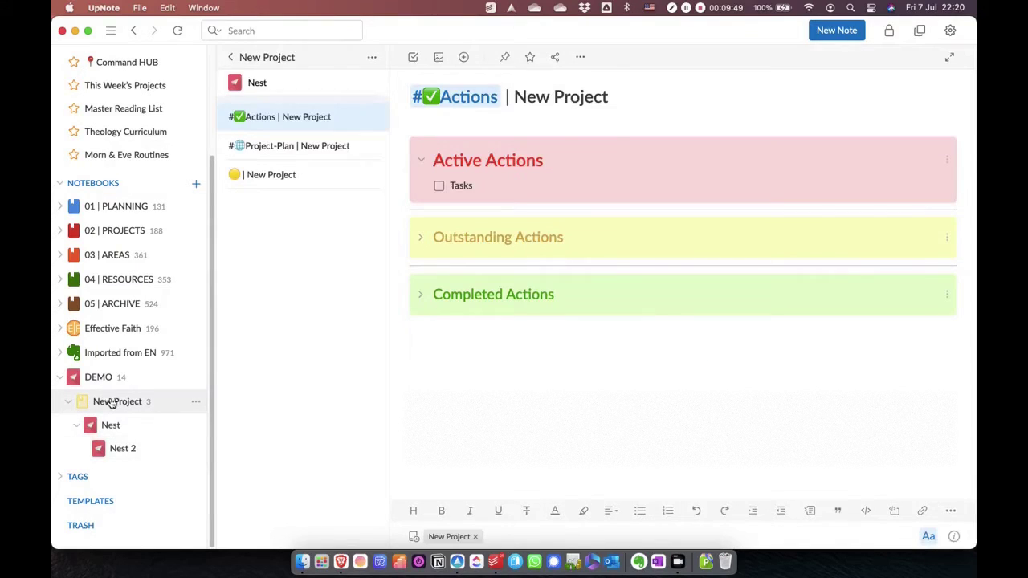
click(283, 179)
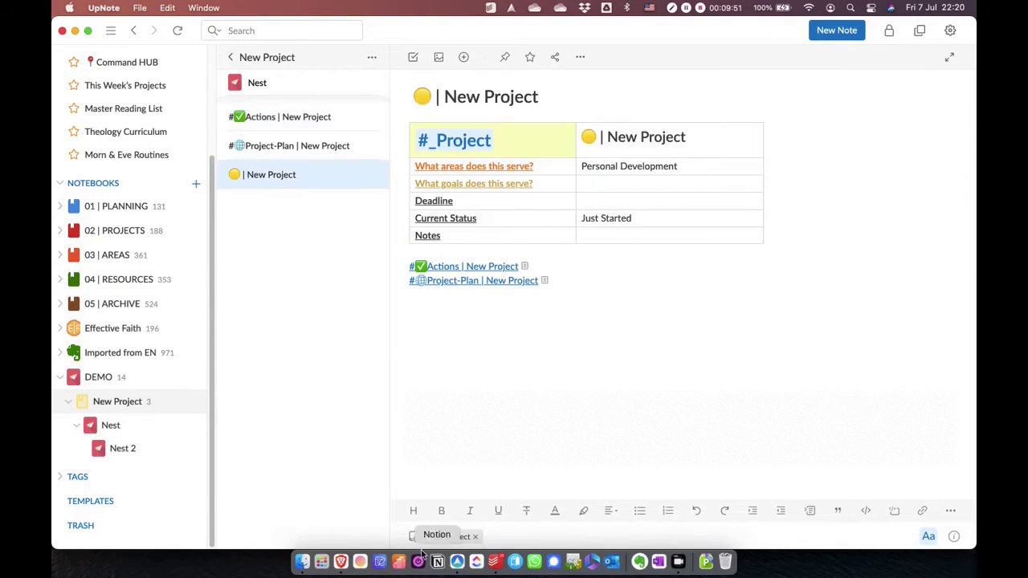
click(413, 537)
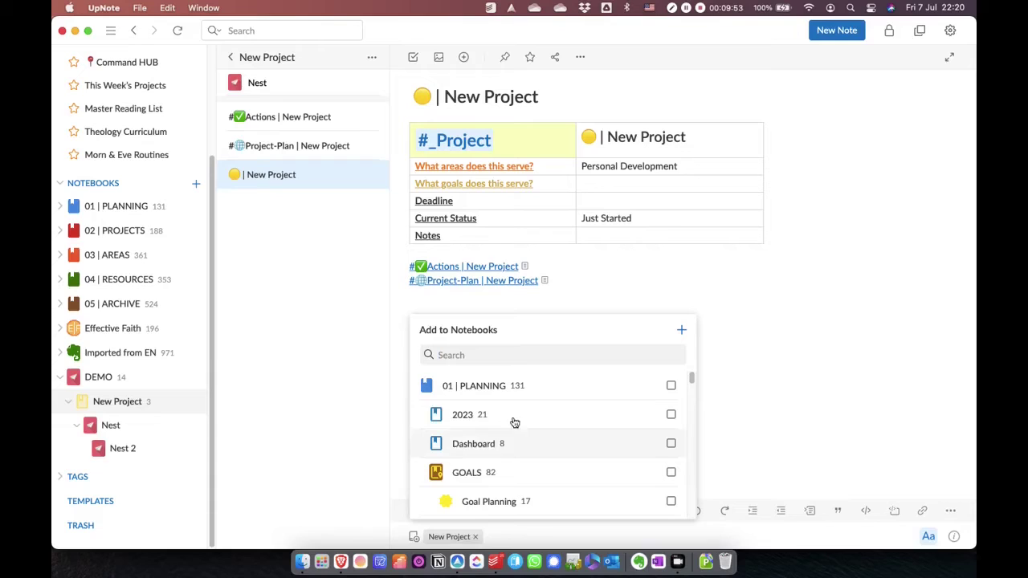
text(nest)
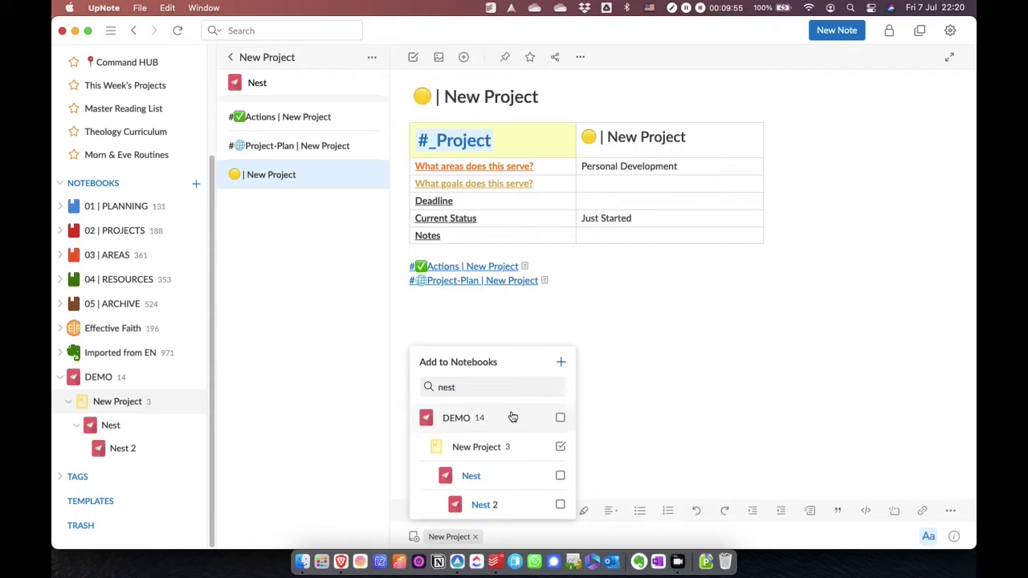
click(528, 500)
click(530, 481)
click(336, 328)
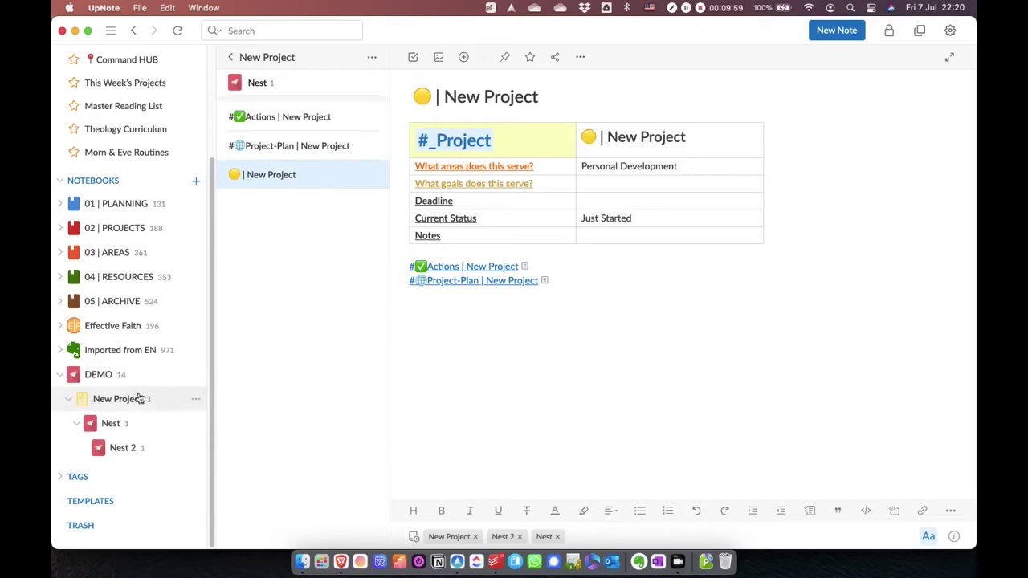
click(116, 422)
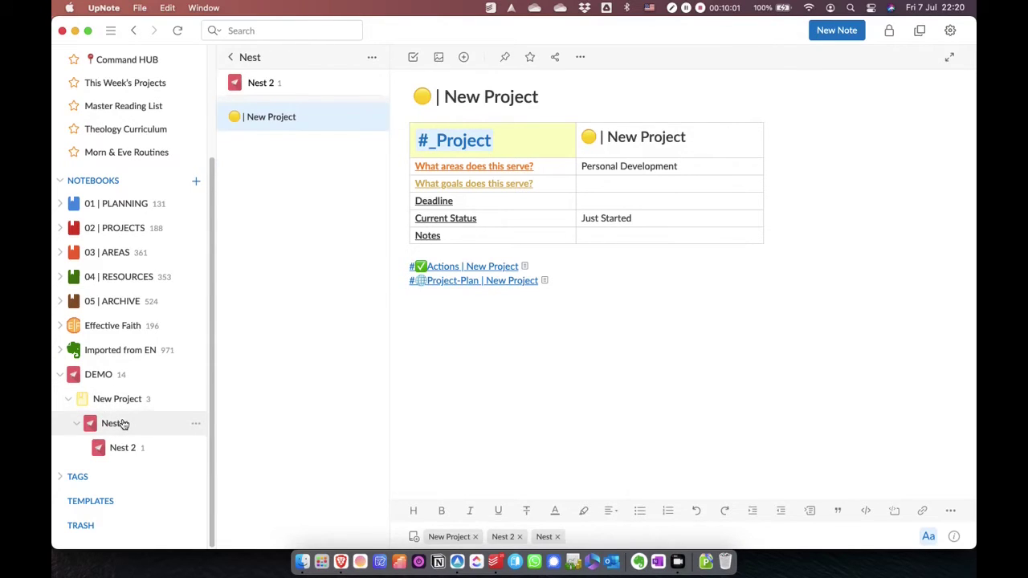
click(119, 451)
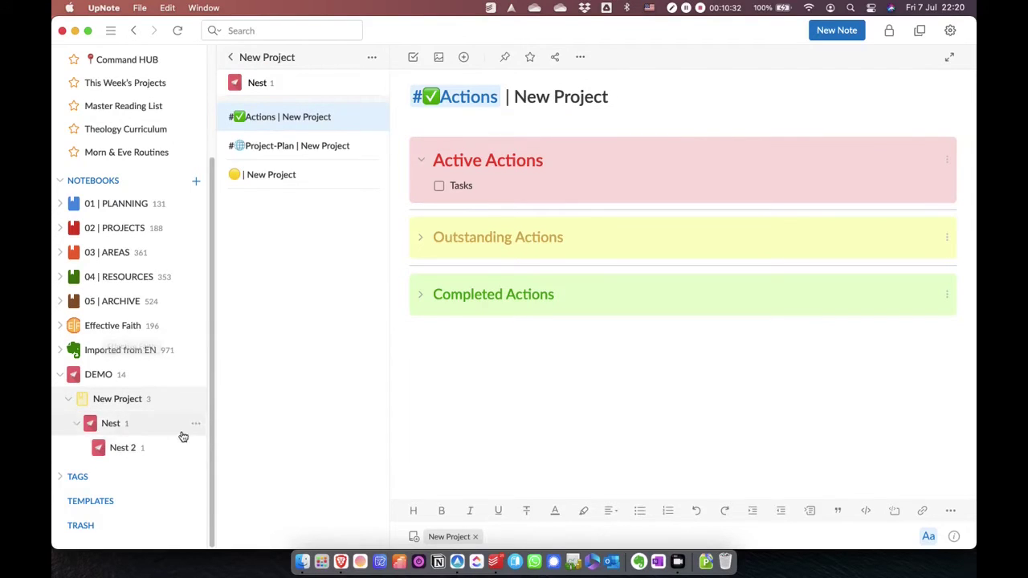
Open "UpNote Review Test Note" among the uncategorized notes and add the tag #UpNote below its title
scroll(142, 170, up, 5)
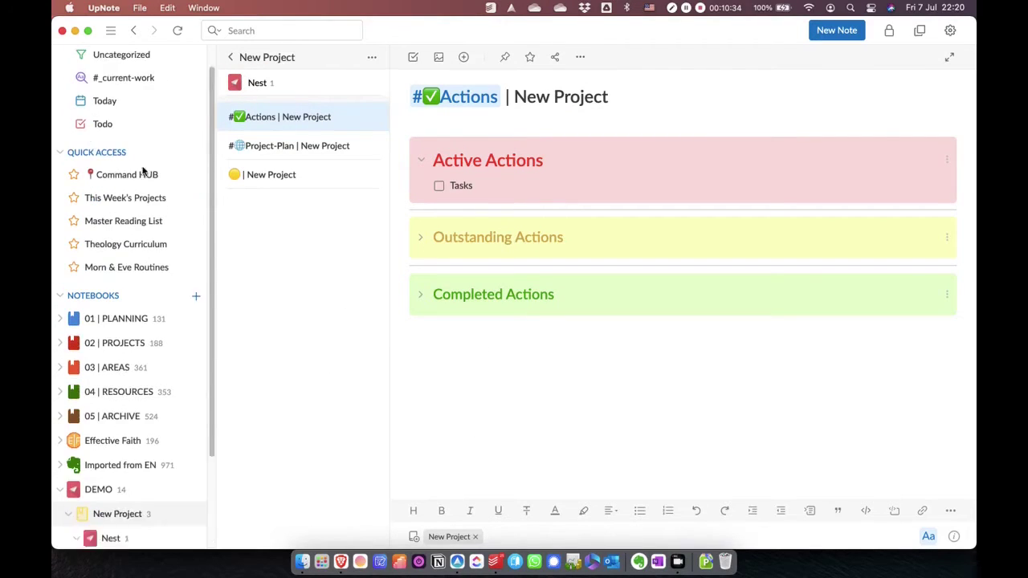
click(126, 90)
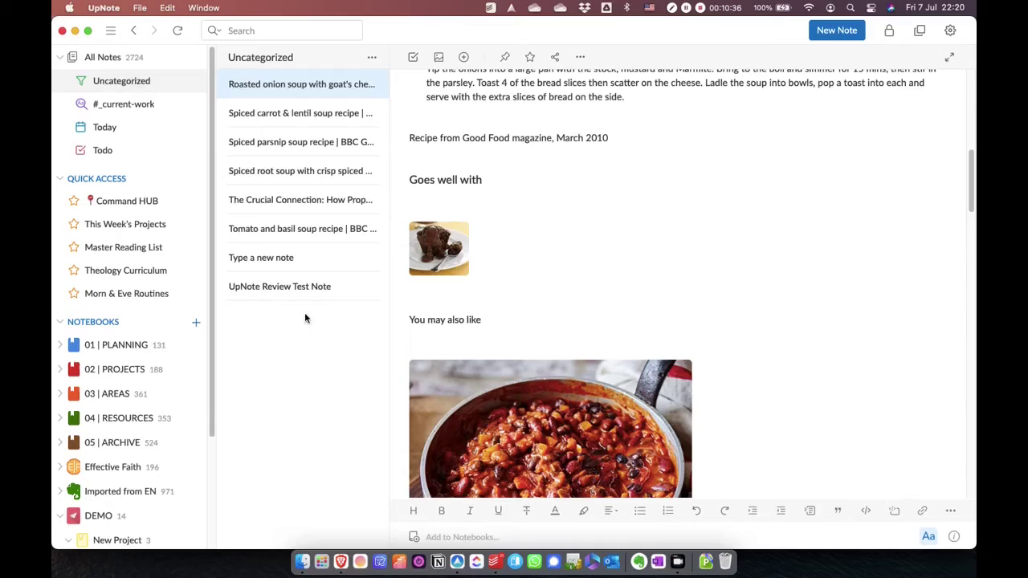
click(271, 290)
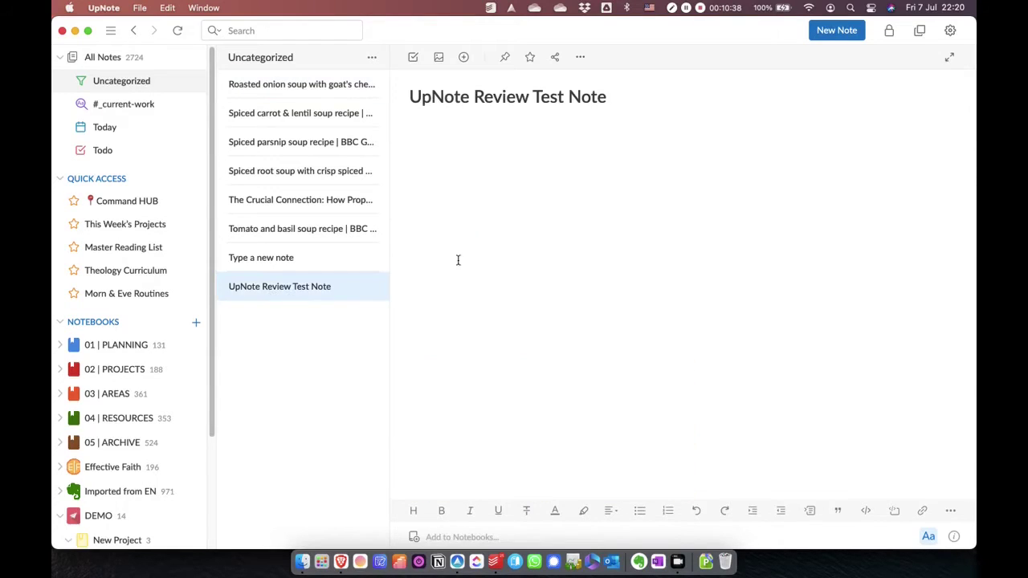
click(430, 189)
text(#upnot)
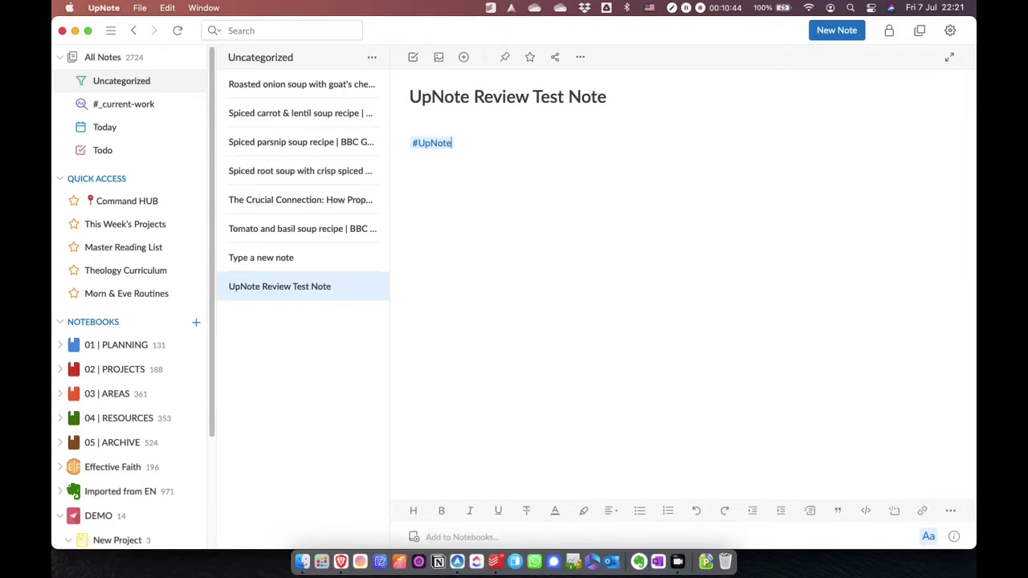
key(Return)
Insert an internal link to "Tomato and basil soup recipe | BBC Good Food" below the tag, follow it and return to the test note
key(Return)
text([[tom)
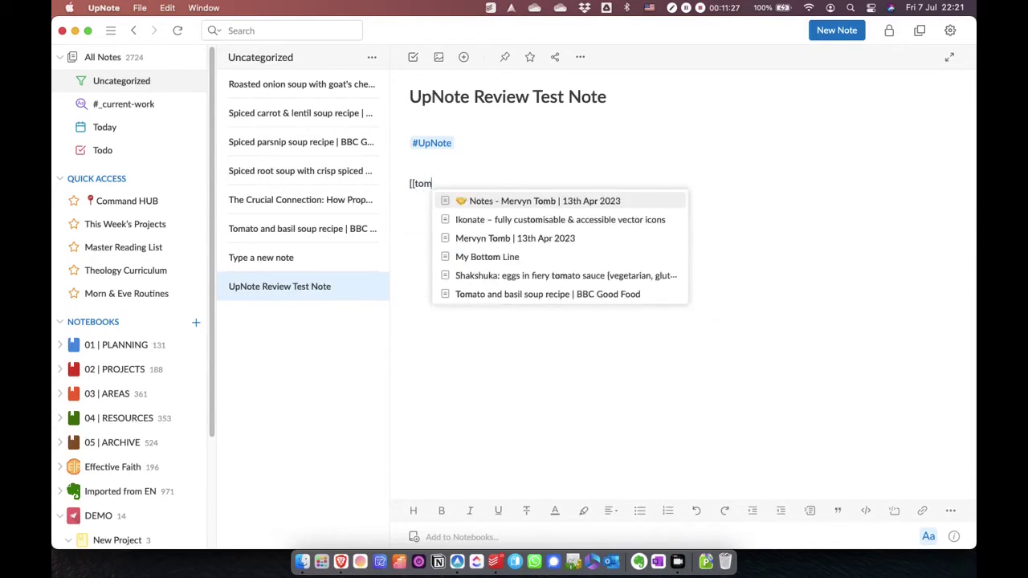
text(at)
key(Down)
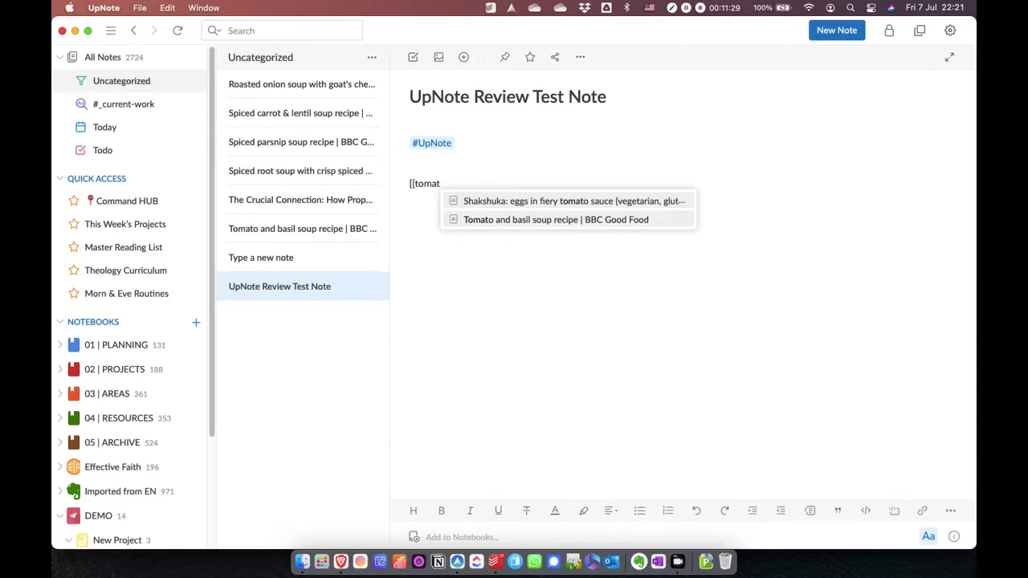
key(Return)
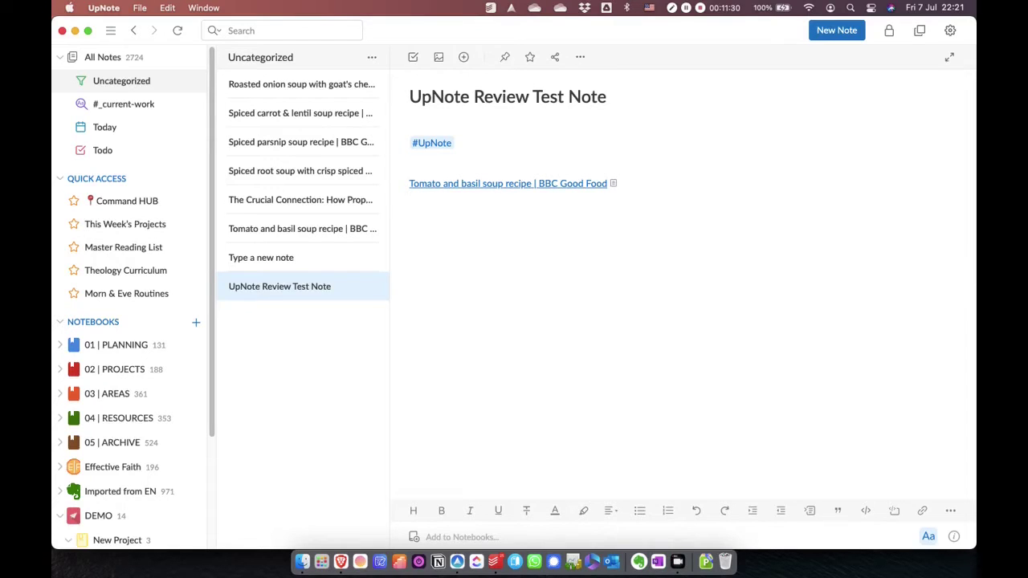
click(514, 185)
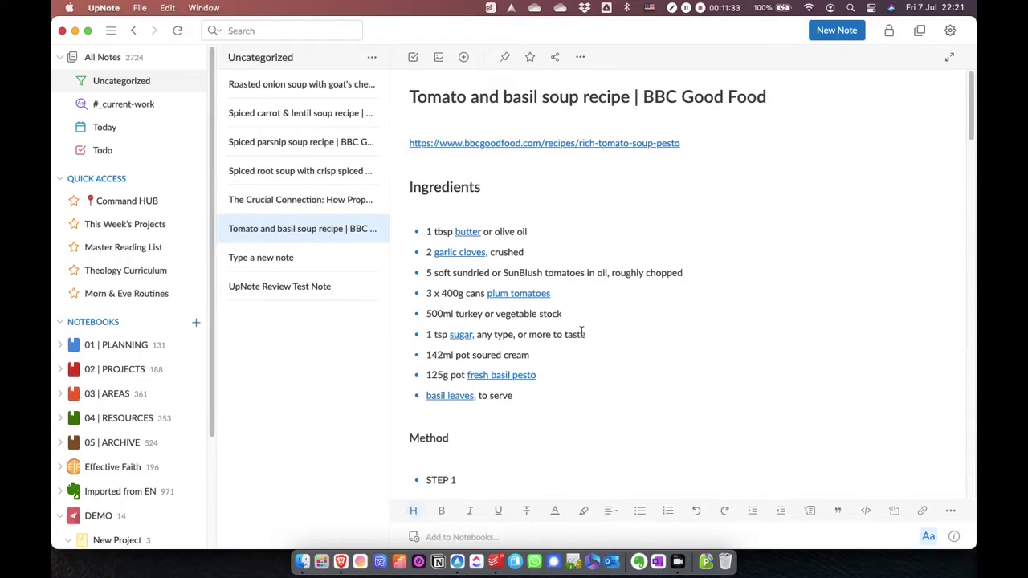
click(282, 294)
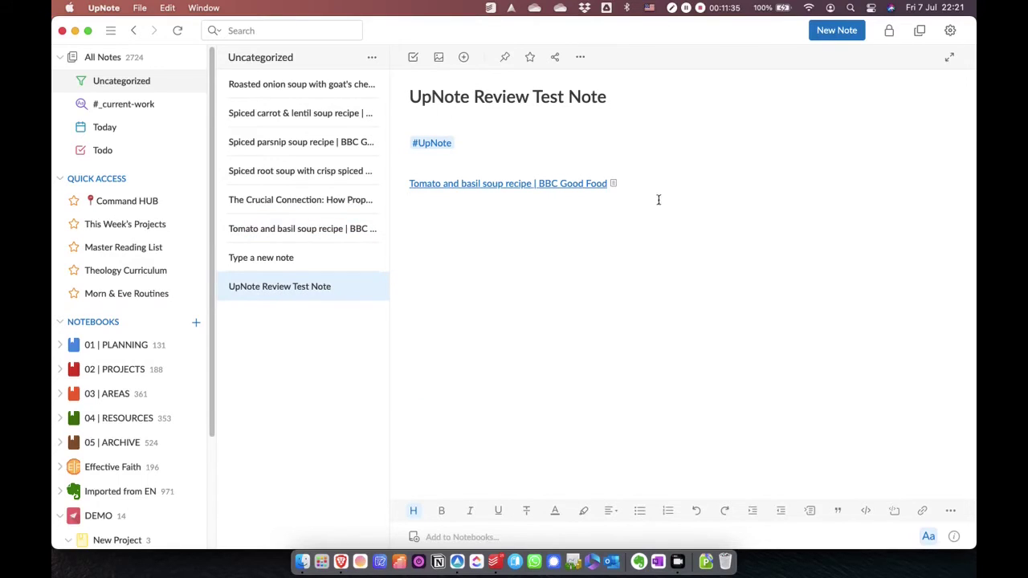
Copy the link to the Today filter and paste it on a new line below the recipe link
key(Return)
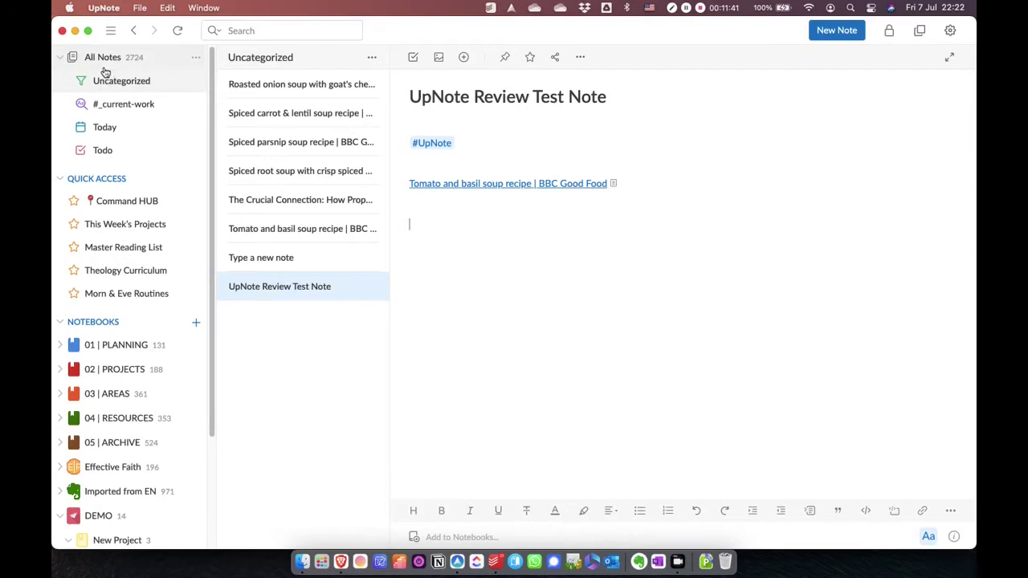
click(196, 130)
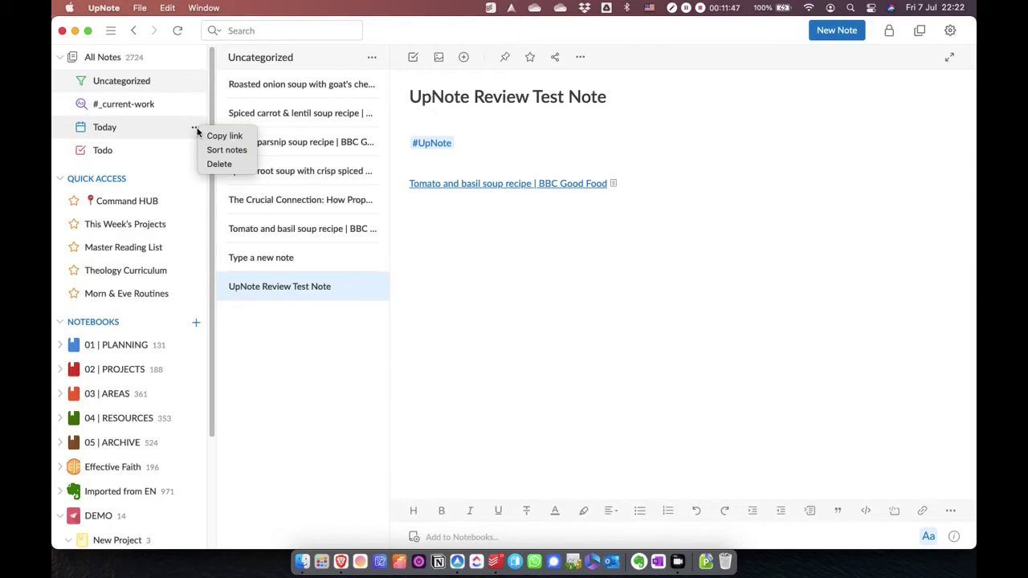
click(227, 135)
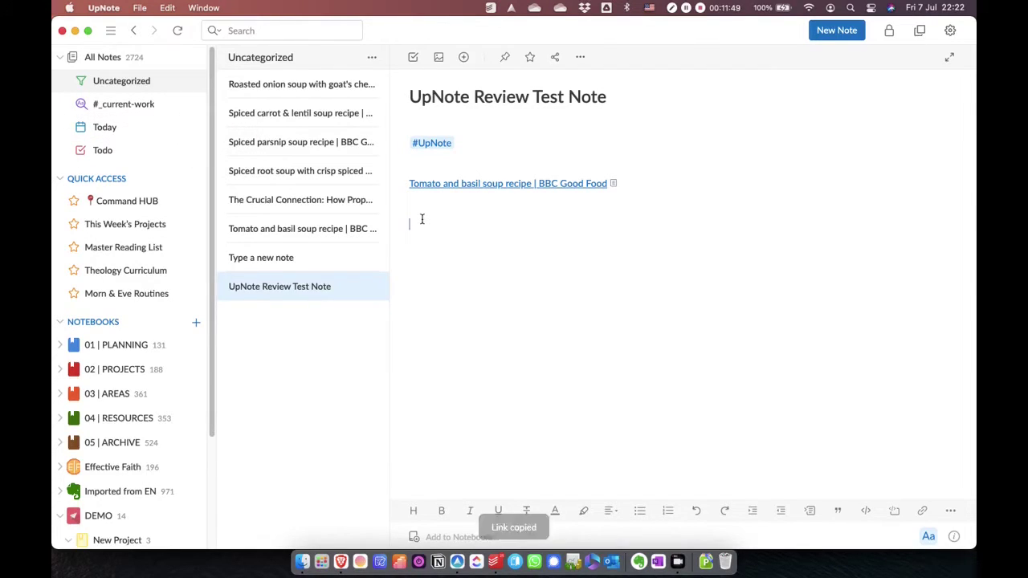
key(super+v)
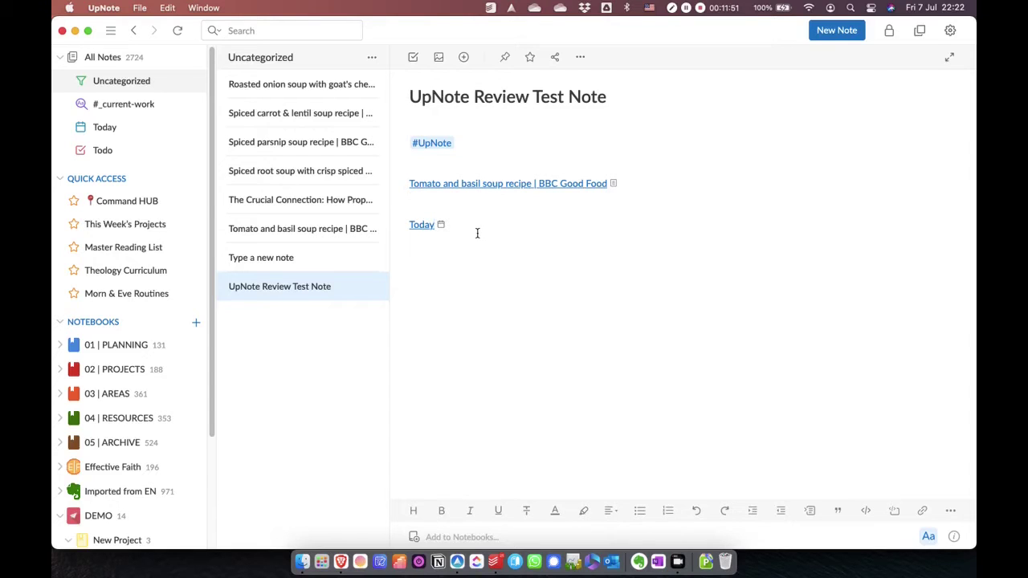
Delete the Today link from the test note
key(BackSpace)
key(BackSpace)
key(BackSpace)
key(BackSpace)
key(BackSpace)
key(BackSpace)
Copy the link to the Nest notebook under DEMO and paste it below the recipe link in the test note
scroll(184, 426, down, 4)
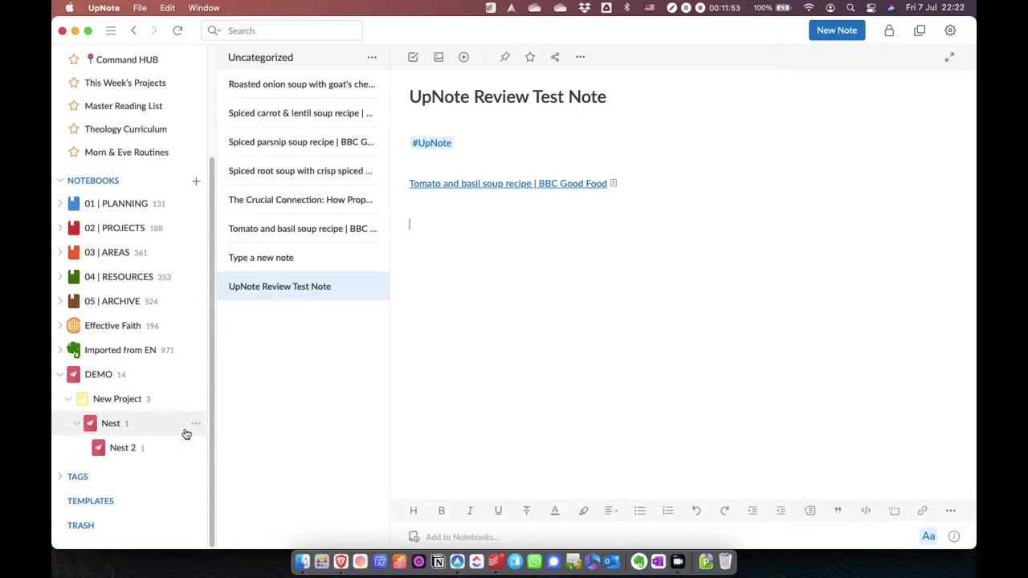
click(197, 425)
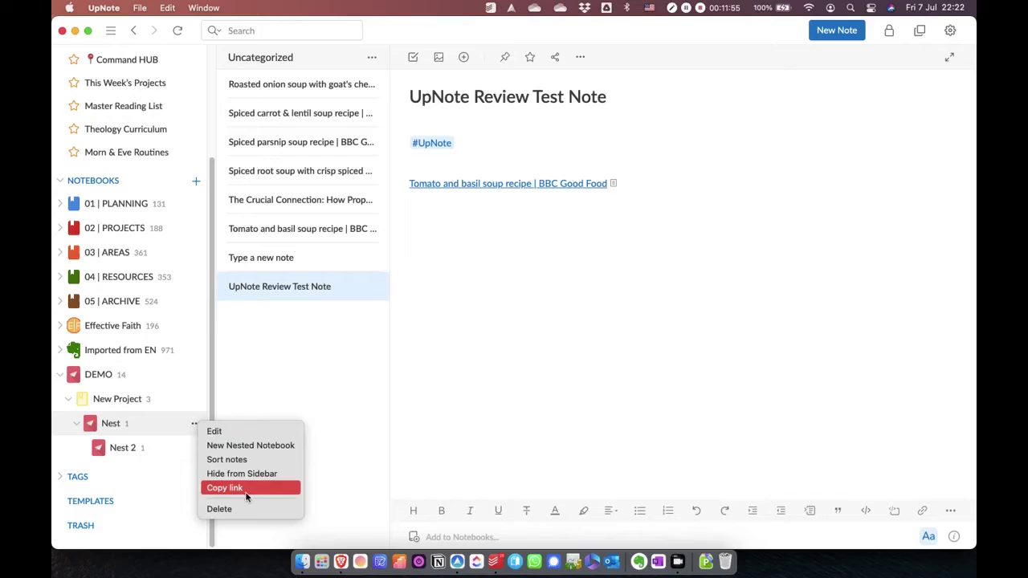
click(243, 488)
click(416, 221)
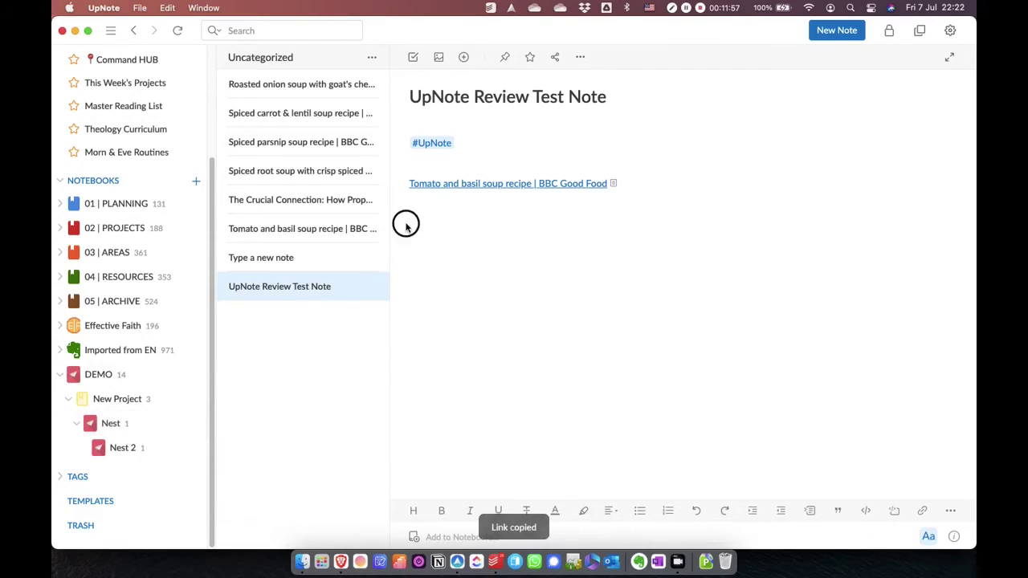
key(cmd+v)
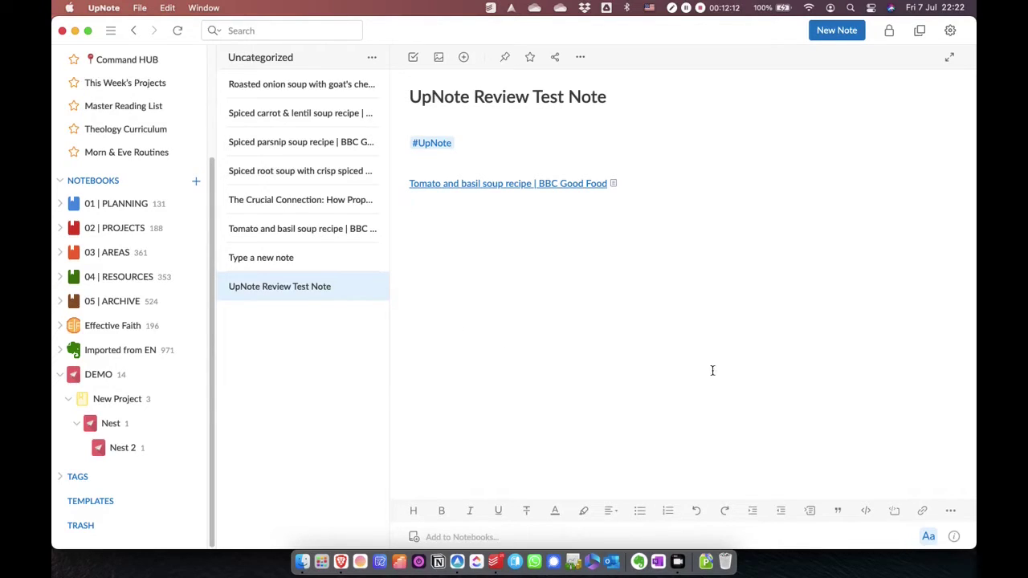
Show the test note's information and expand its tags section
click(954, 538)
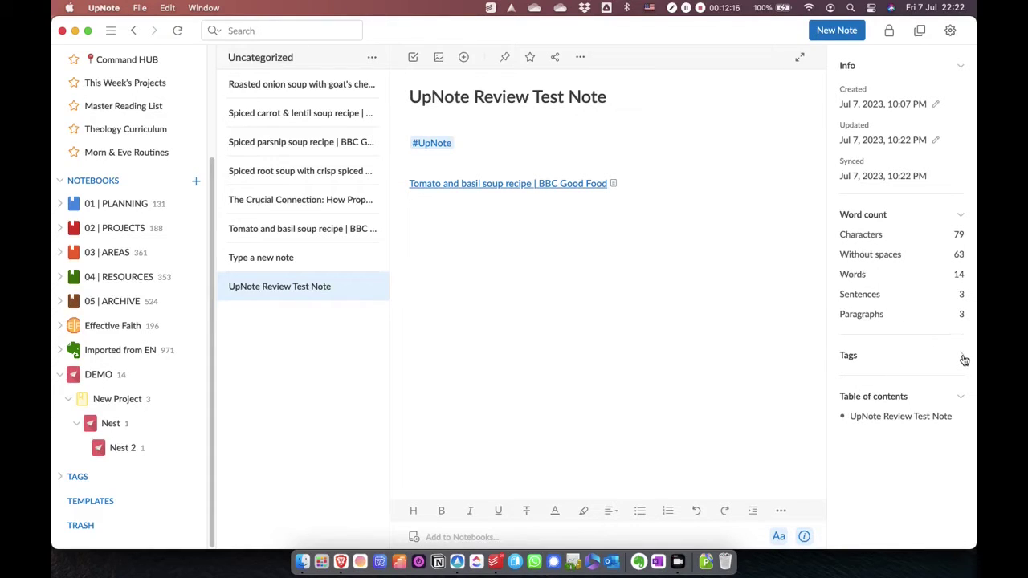
click(961, 355)
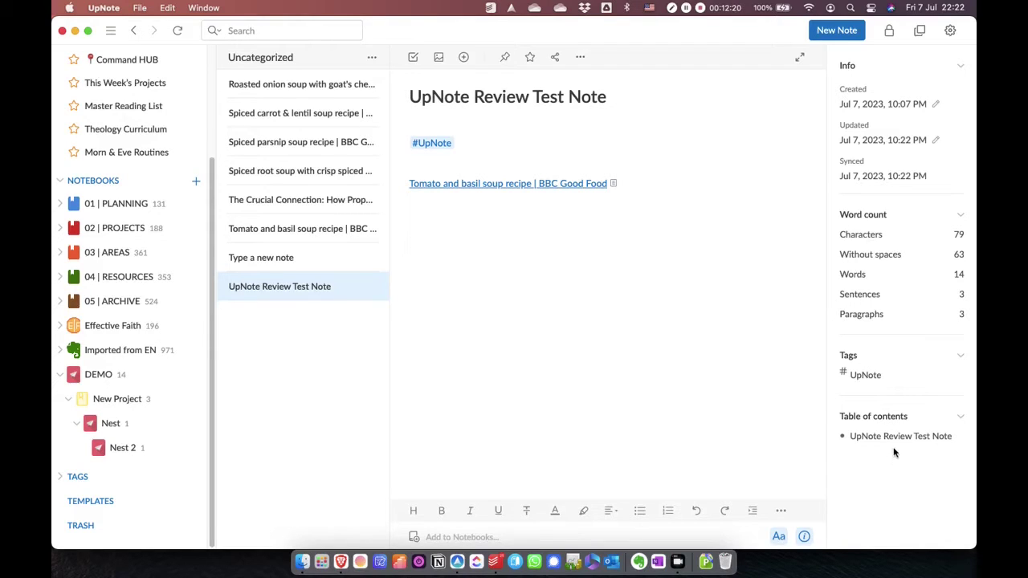
Follow the tomato and basil soup link, expand that note's backlinks and return through the one to UpNote Review Test Note, hiding the note information
click(491, 186)
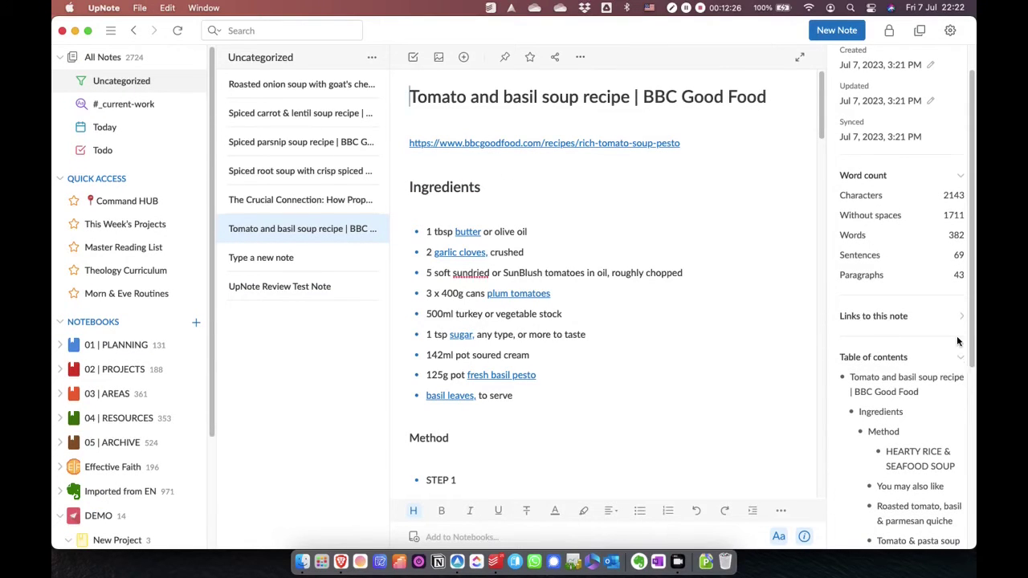
click(963, 320)
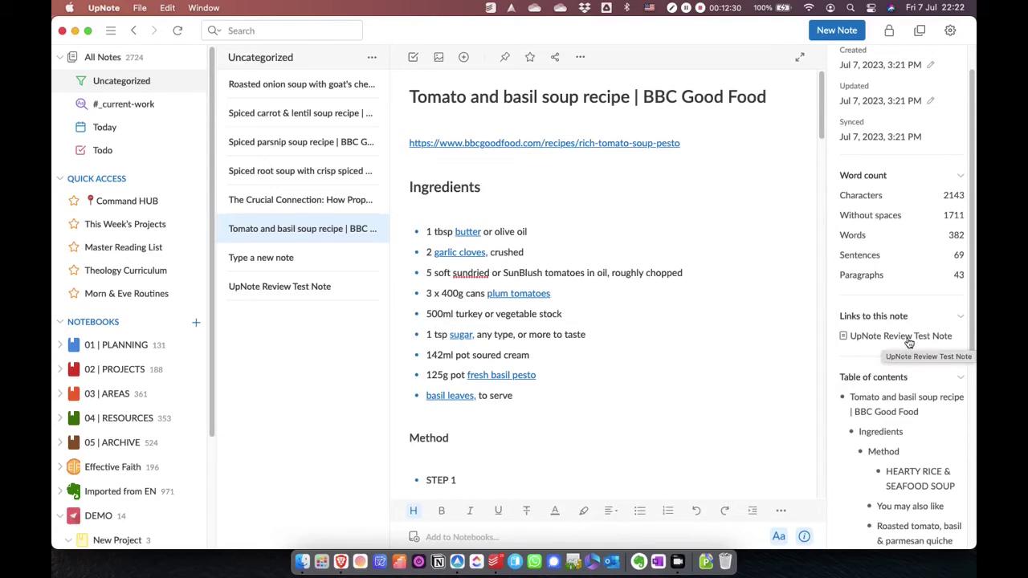
click(904, 338)
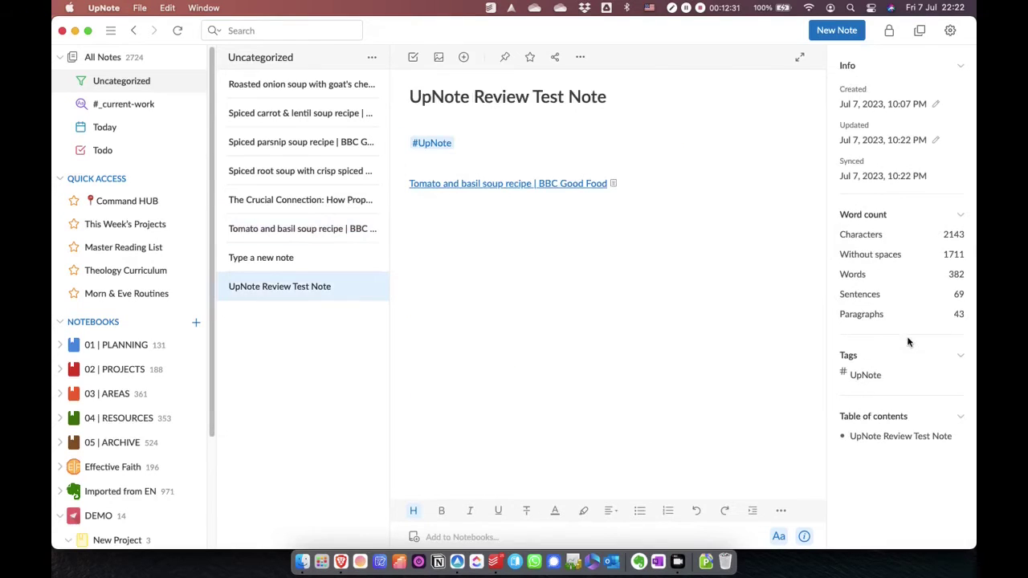
click(805, 536)
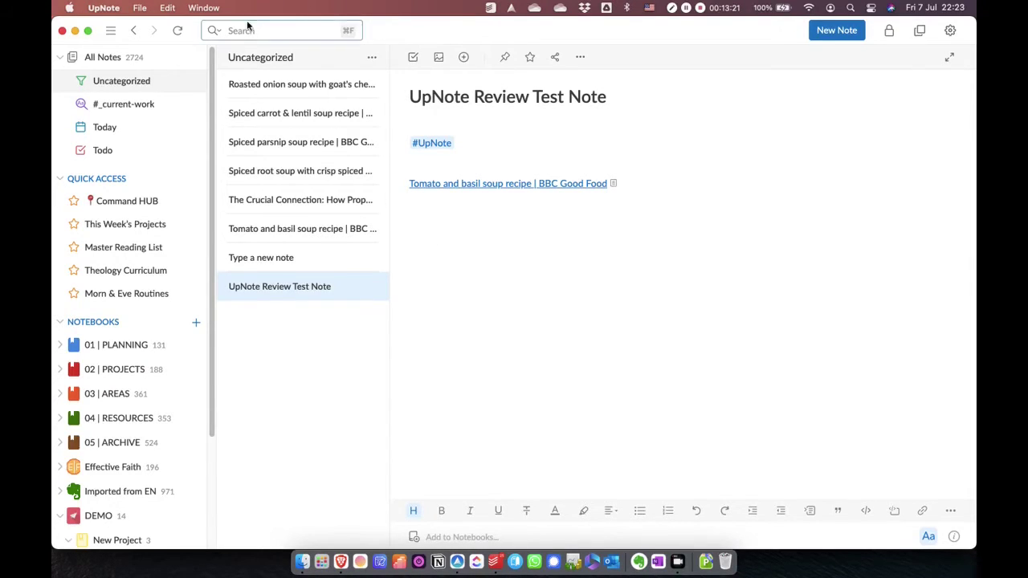
click(148, 80)
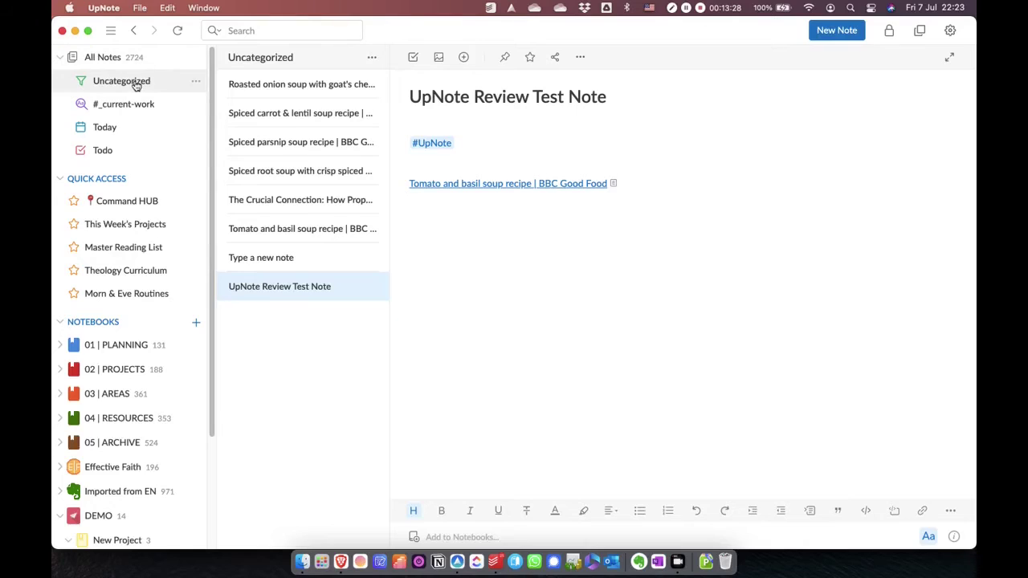
click(376, 60)
click(482, 259)
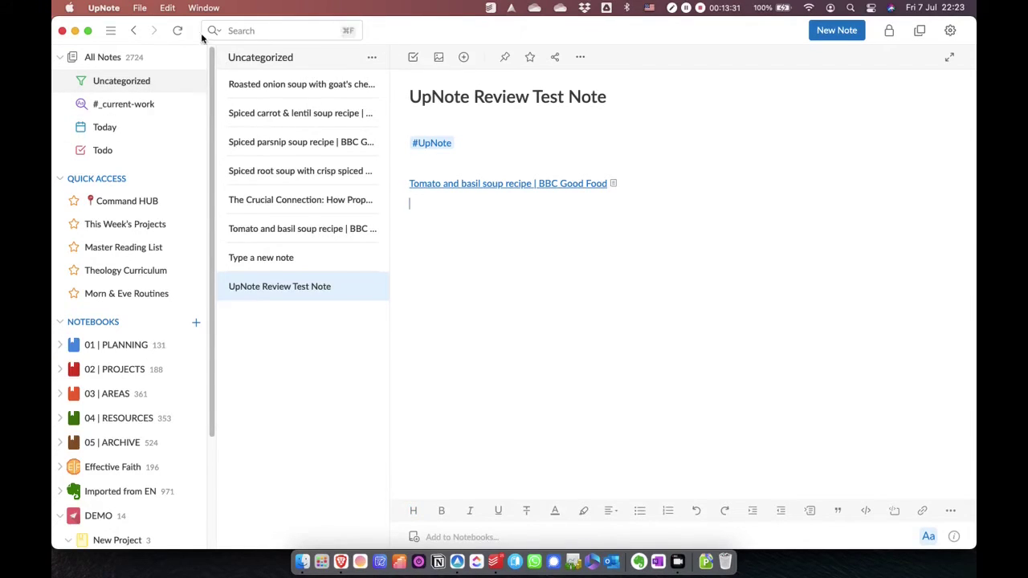